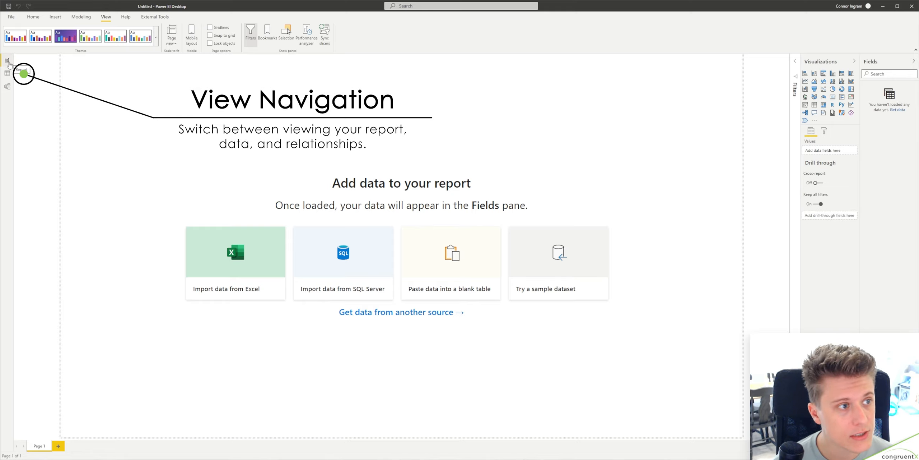
# - View the empty data and relationship views, and expand the Filters pane of the report view
pyautogui.click(8, 74)
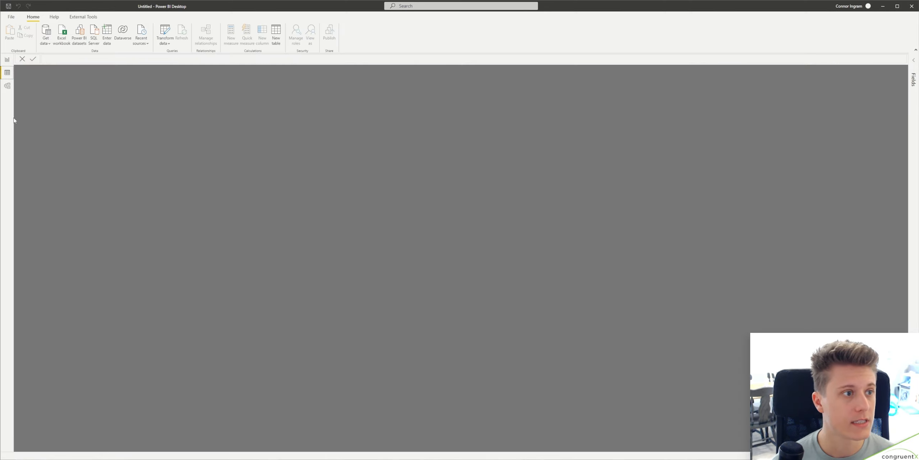
pyautogui.click(8, 87)
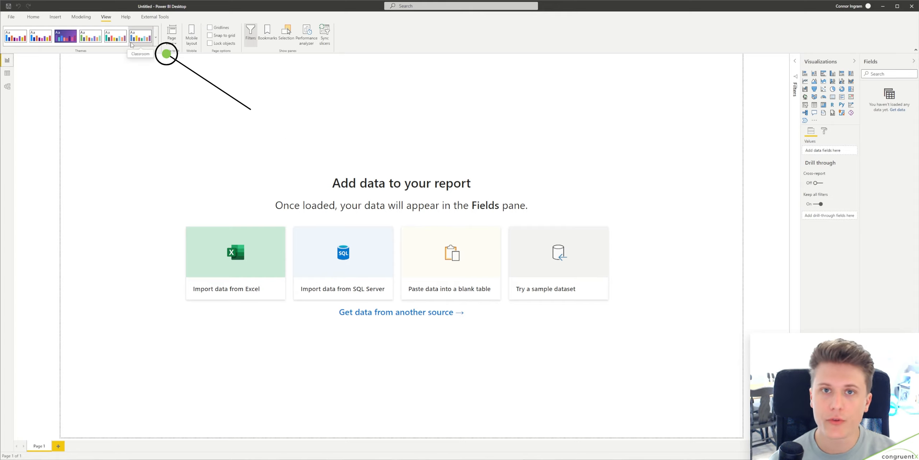
pyautogui.click(795, 68)
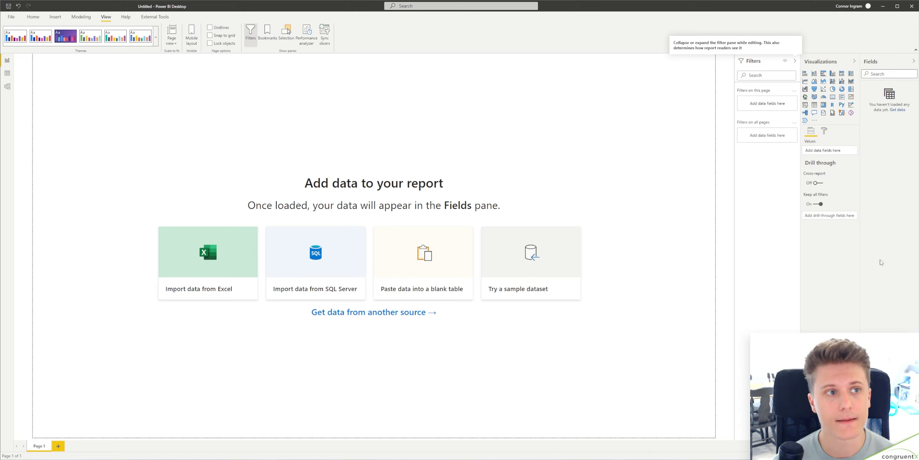
# - Connect to Dataverse in Import mode with the environment domain orgd7021dc1.crm.dynamics.com, copied from the address of Demo App in the Power Apps browser window
pyautogui.click(38, 18)
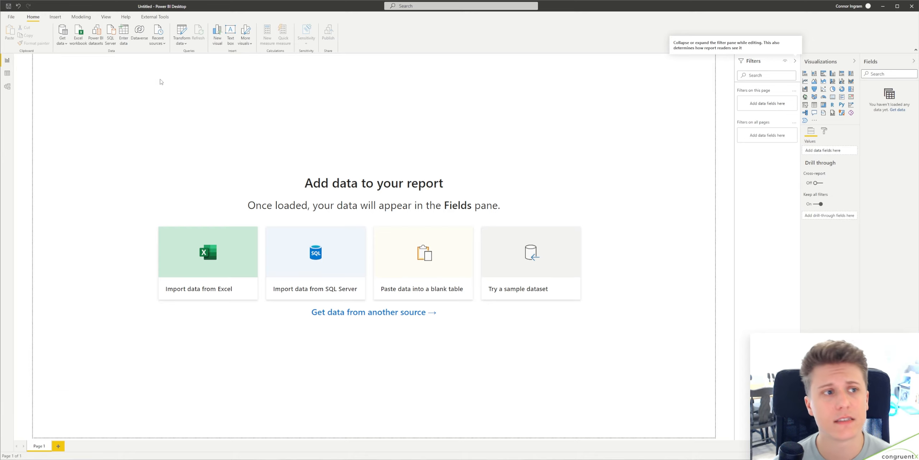
pyautogui.click(140, 36)
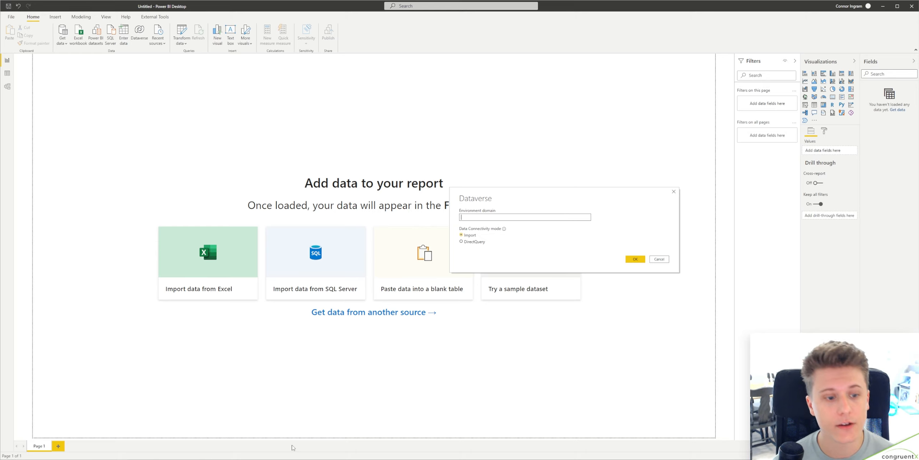
pyautogui.hotkey('alt', 'Tab')
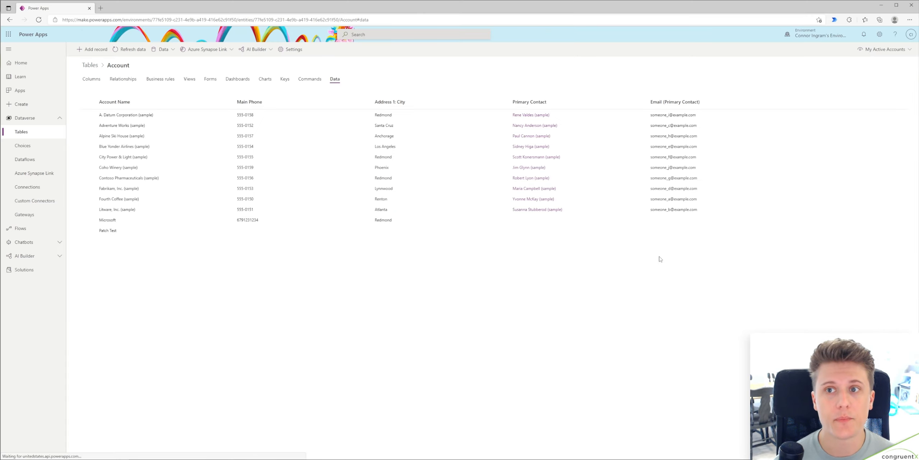
pyautogui.click(32, 90)
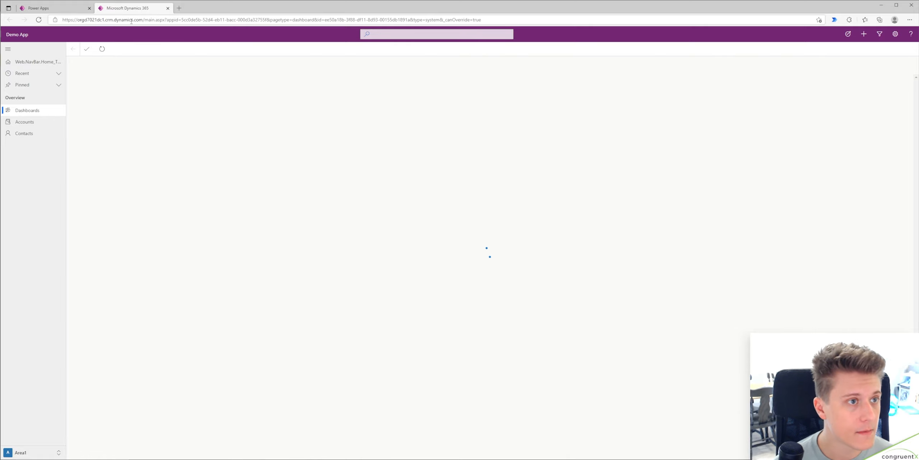
pyautogui.moveTo(142, 20); pyautogui.dragTo(78, 20)
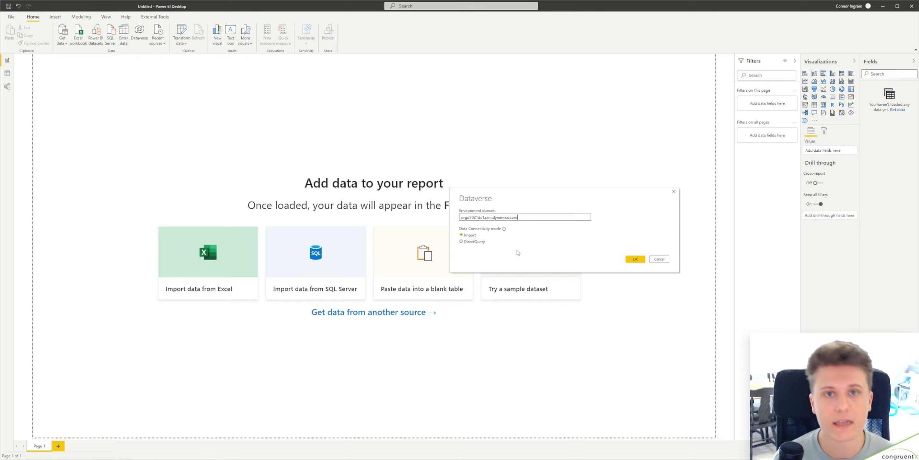
pyautogui.click(635, 258)
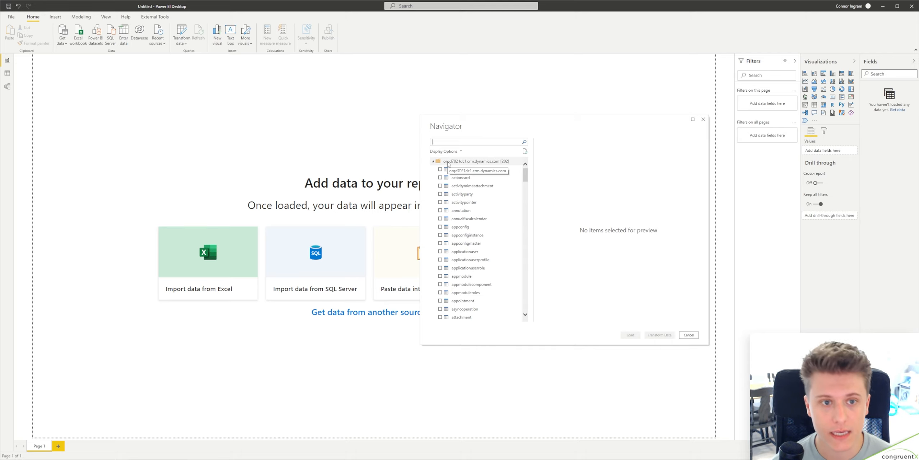
# - Browse the environment's tables and select the account table for import
pyautogui.scroll(-10, 478, 177)
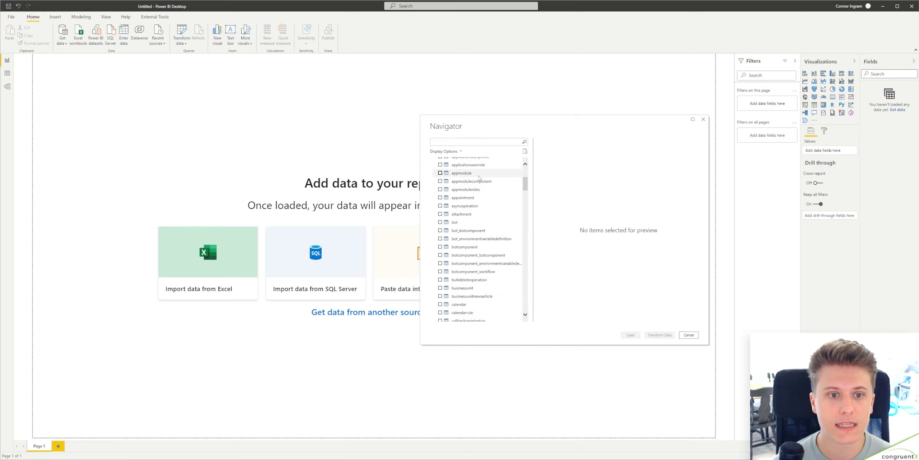
pyautogui.scroll(-8, 478, 178)
pyautogui.moveTo(525, 212); pyautogui.dragTo(525, 164)
pyautogui.click(440, 169)
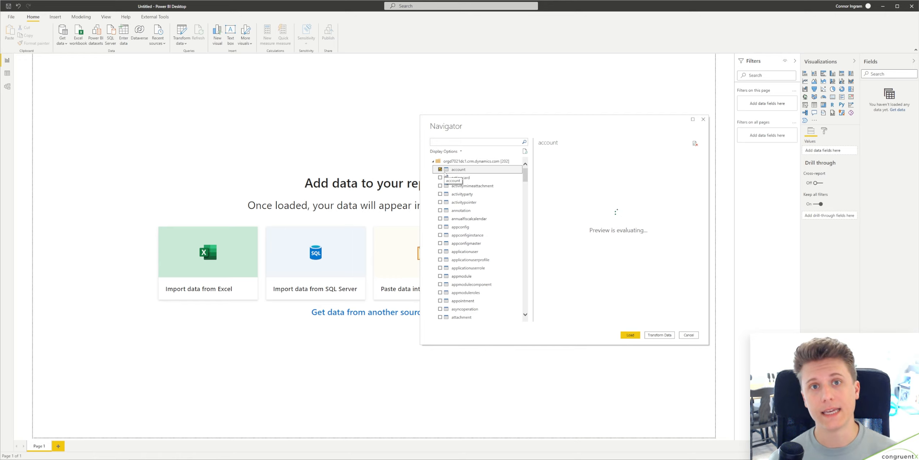
pyautogui.moveTo(551, 319)
pyautogui.mouseDown()
pyautogui.moveTo(569, 319)
pyautogui.moveTo(552, 320)
pyautogui.mouseUp()
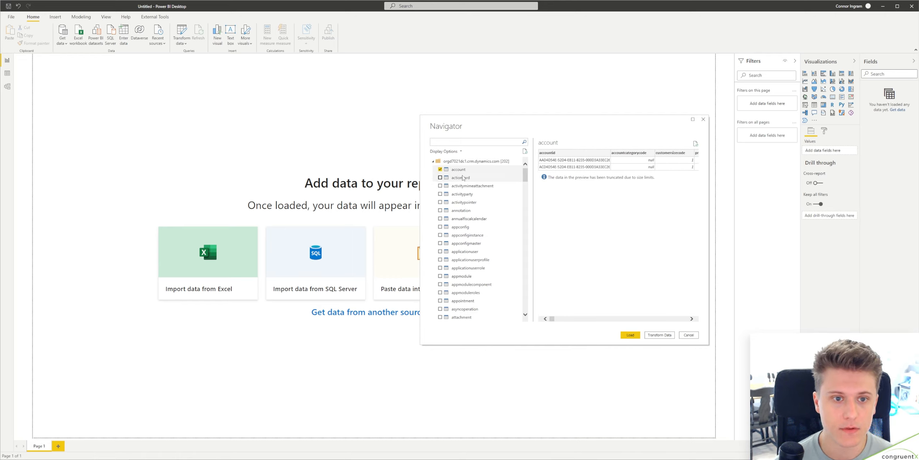
# - Find the contact table by searching for "cont", select it too, and open both tables for transformation in a widened Power Query Editor window
pyautogui.click(466, 143)
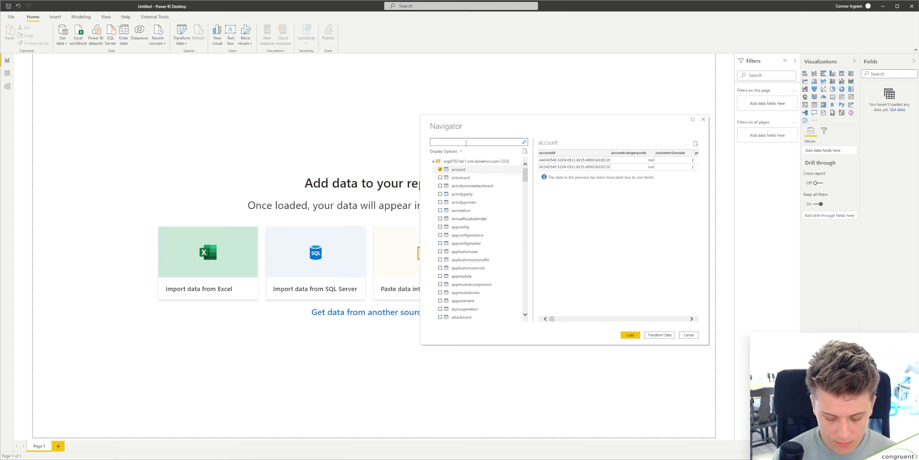
pyautogui.write('cont')
pyautogui.click(440, 170)
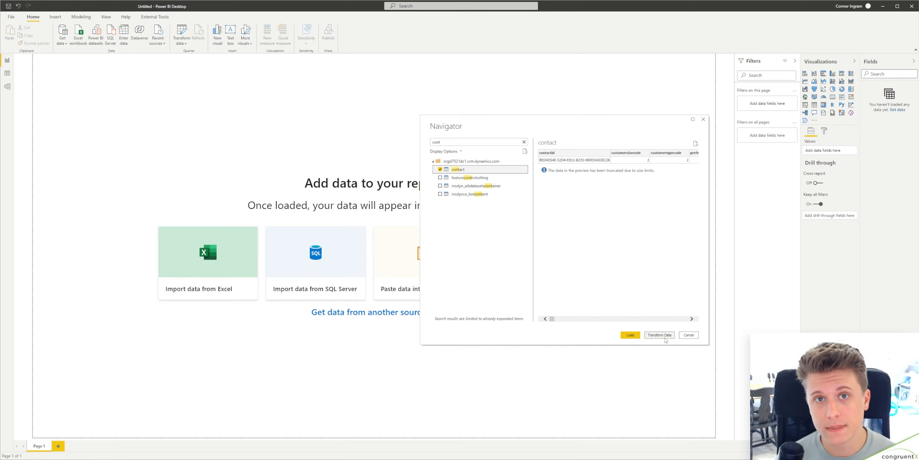
pyautogui.click(664, 335)
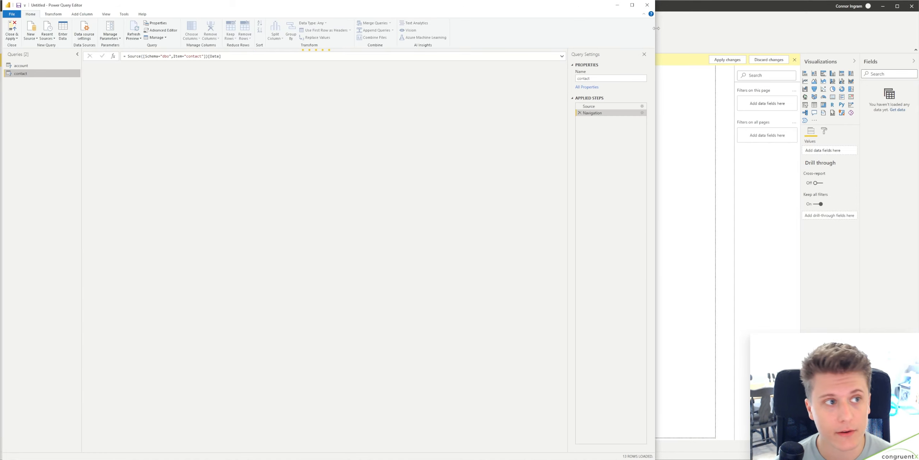
pyautogui.moveTo(657, 28); pyautogui.dragTo(917, 29)
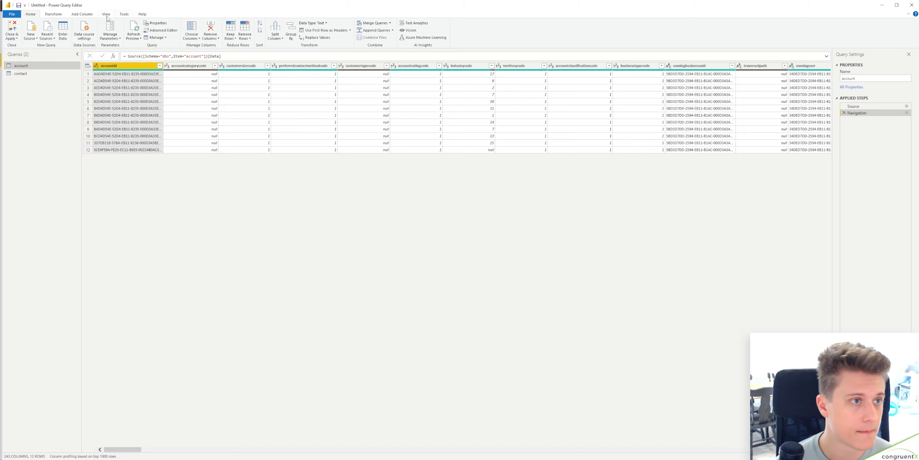
# - Choose the columns to keep in the account query: clear all, and select accountid, name, revenue and numberofemployees
pyautogui.click(191, 29)
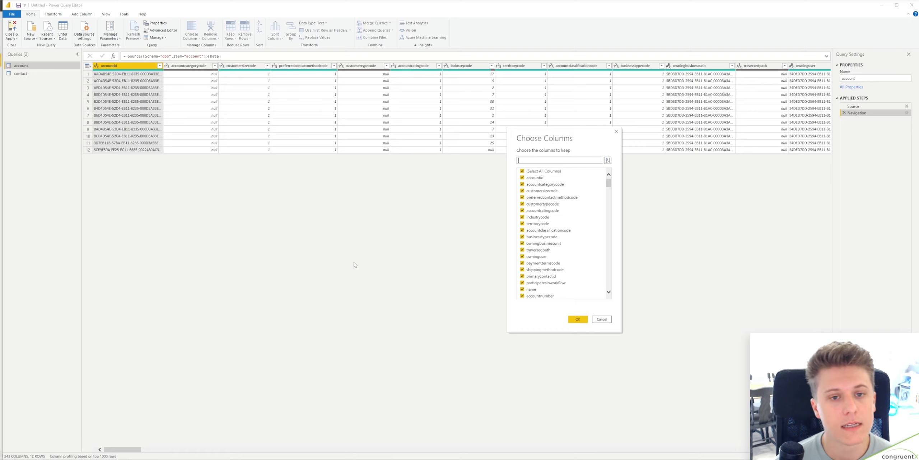
pyautogui.click(545, 172)
pyautogui.click(538, 178)
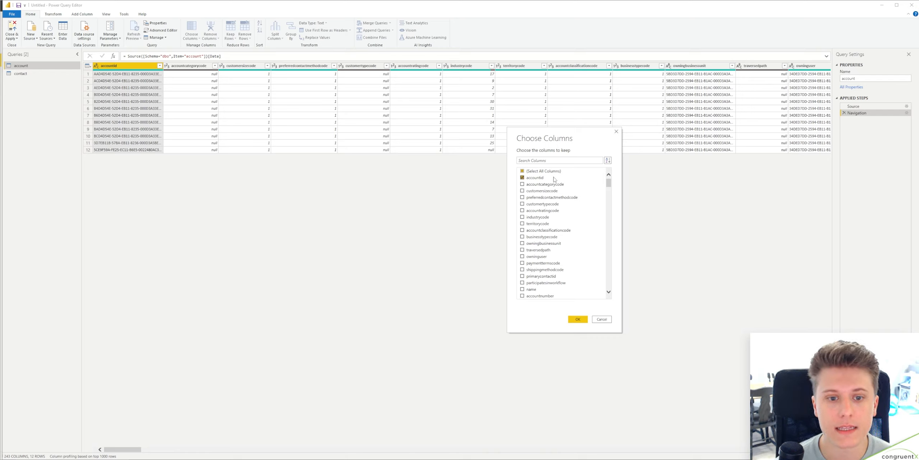
pyautogui.click(531, 289)
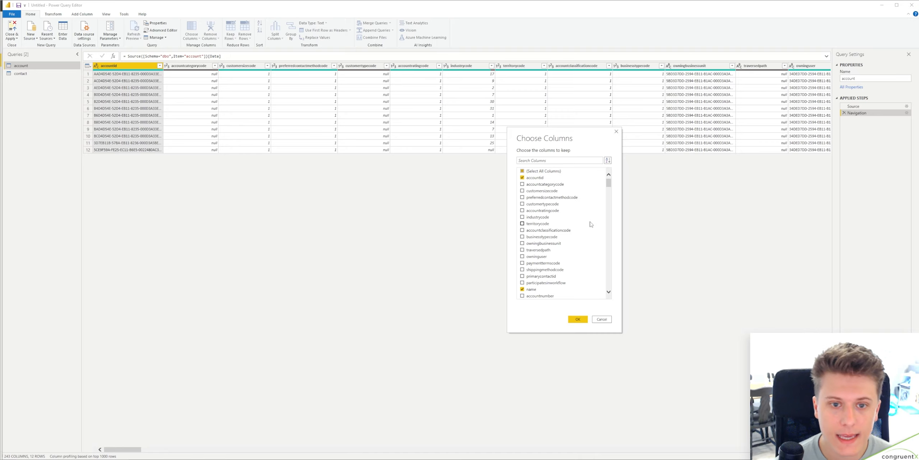
pyautogui.scroll(-4, 589, 229)
pyautogui.click(534, 224)
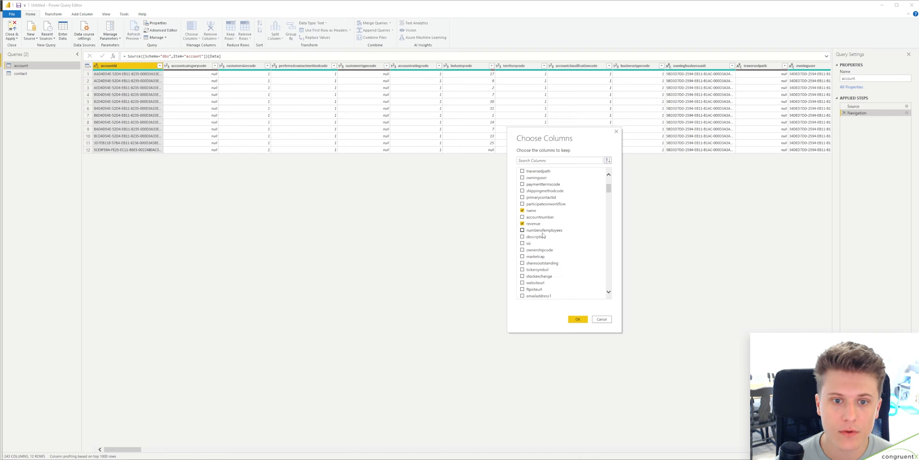
pyautogui.click(544, 231)
# - Also keep sic, address1_line1, address1_city, address1_stateorprovince, address1_postalcode, owneridname and industrycodename, and apply the account column selection
pyautogui.scroll(-2, 554, 261)
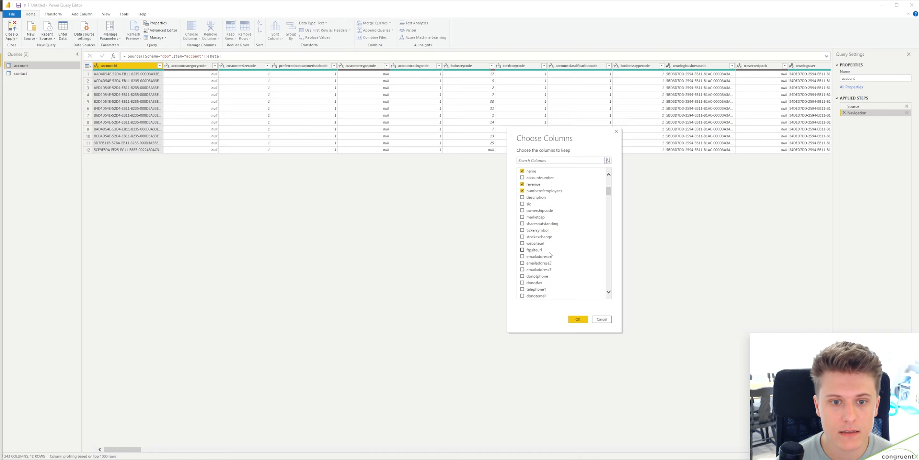
pyautogui.scroll(1, 535, 248)
pyautogui.click(529, 224)
pyautogui.scroll(-2, 588, 239)
pyautogui.scroll(-10, 598, 243)
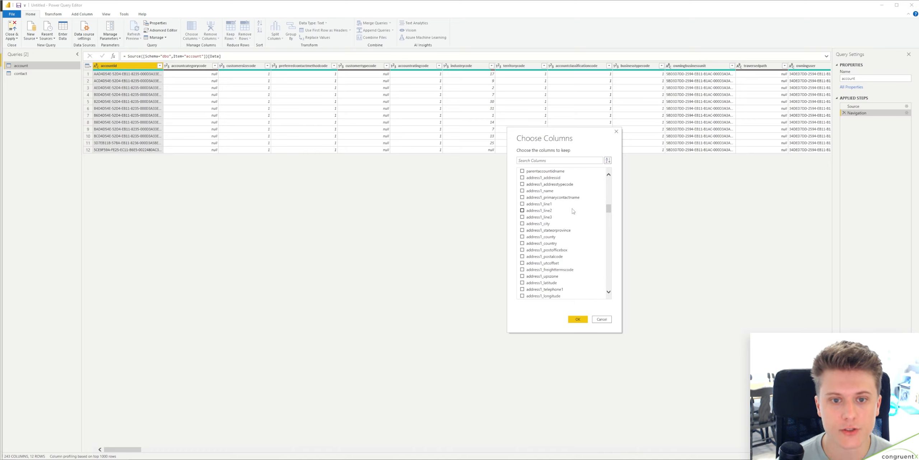
pyautogui.click(538, 224)
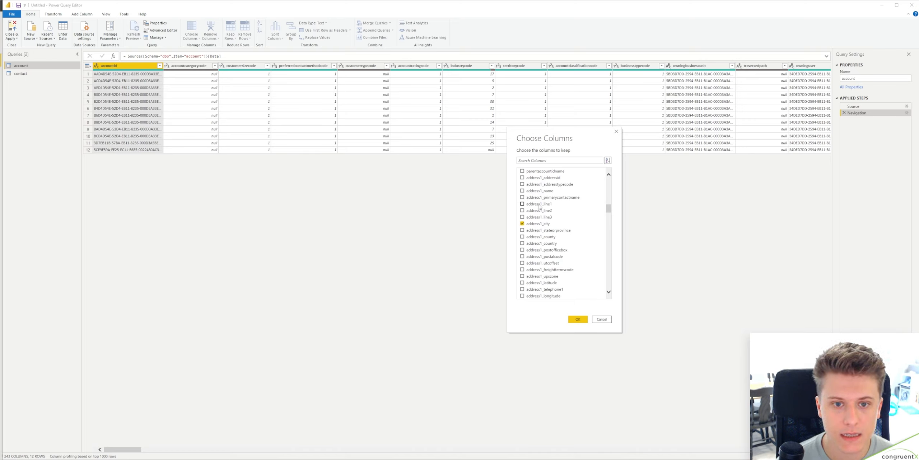
pyautogui.scroll(15, 566, 250)
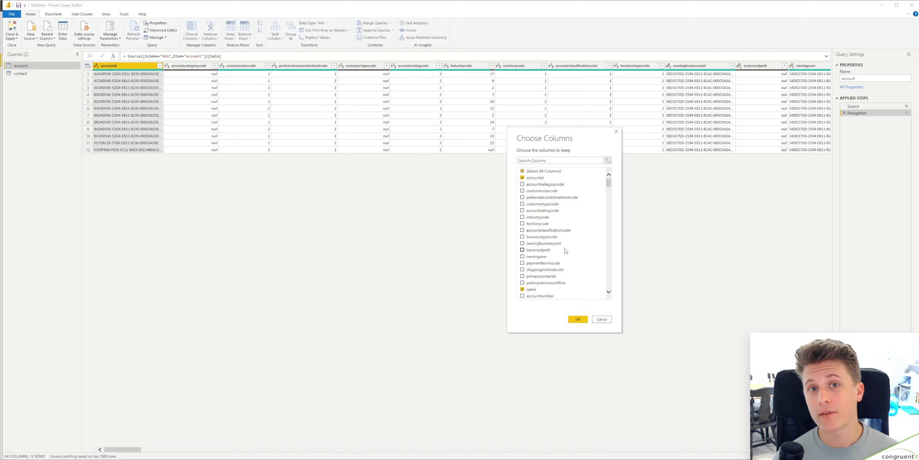
pyautogui.click(578, 319)
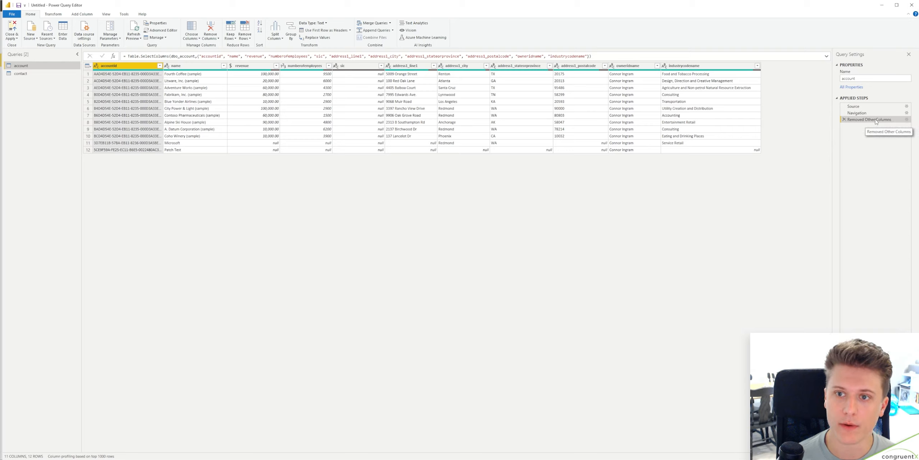
# - Reduce the contact query to accountid, annualincome, contactid, firstname, lastname, Full Name and jobtitle, and load both queries into the report
pyautogui.click(433, 57)
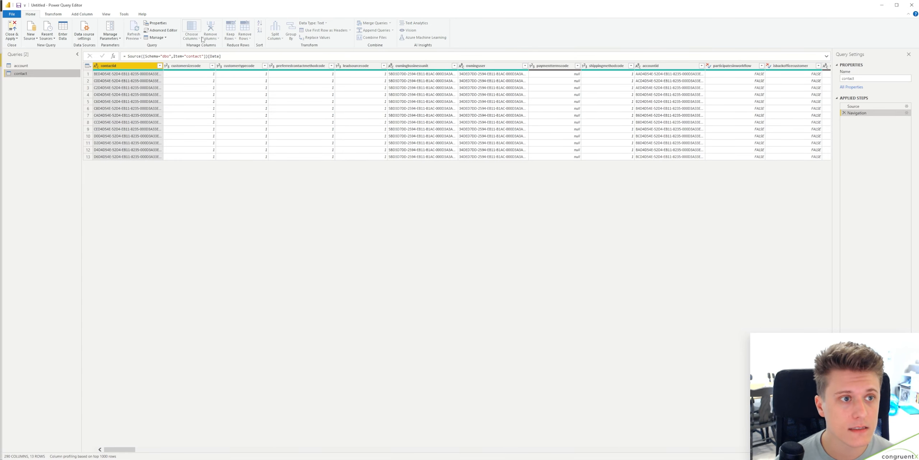
pyautogui.click(201, 39)
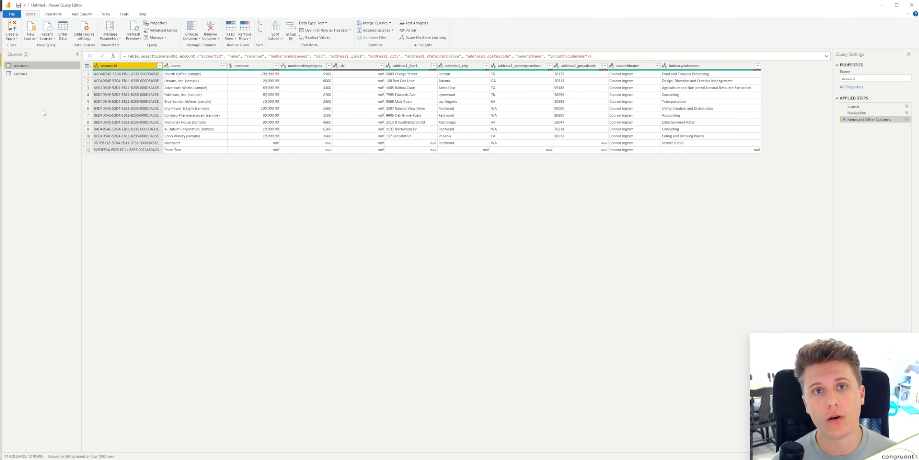
pyautogui.click(43, 75)
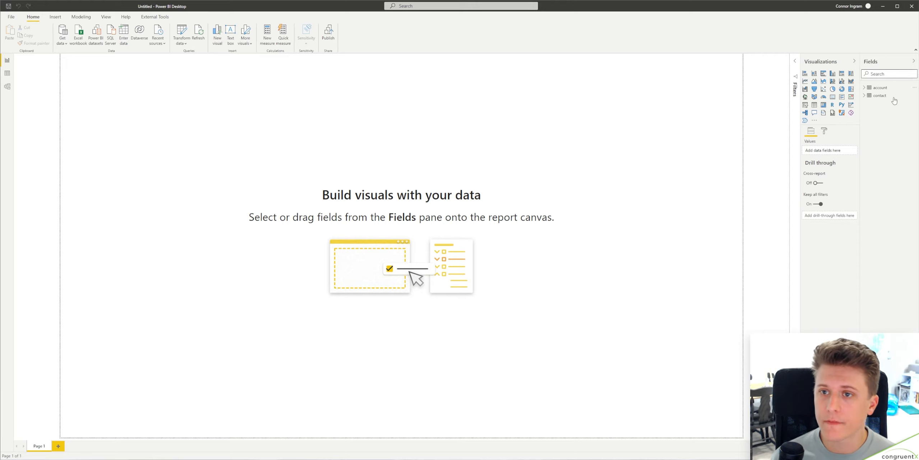
# - Expand the account and contact tables to list their available fields
pyautogui.click(865, 87)
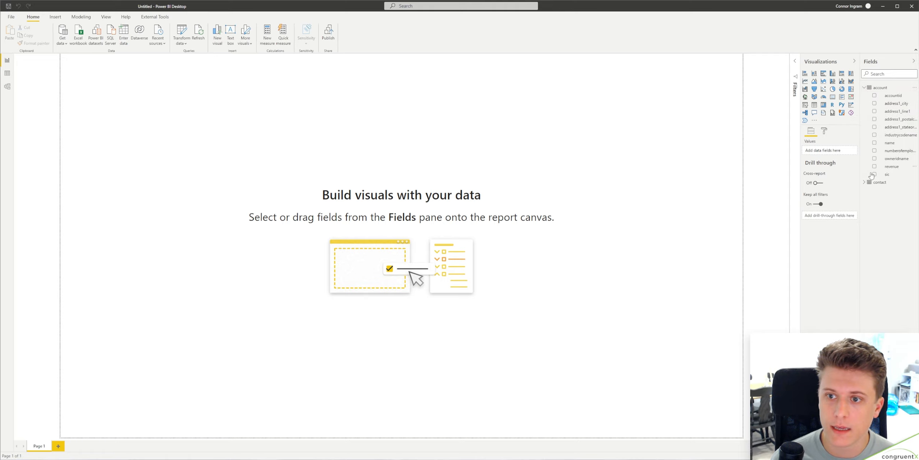
pyautogui.click(864, 182)
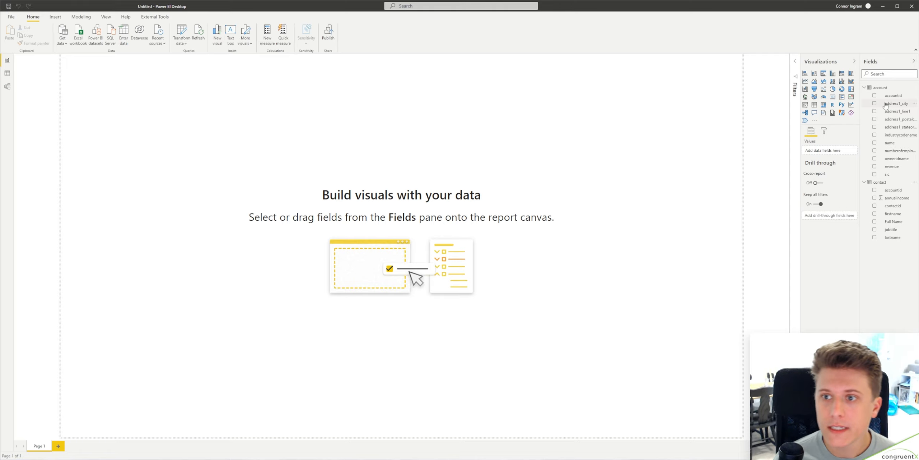
# - Try out an address1_city map on the report canvas, enlarge it, and delete it
pyautogui.moveTo(894, 103); pyautogui.dragTo(549, 425)
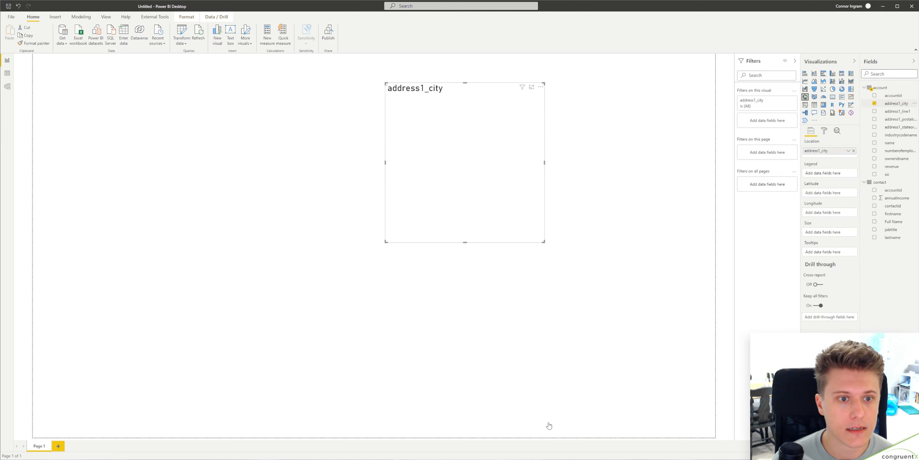
pyautogui.moveTo(385, 162); pyautogui.dragTo(318, 162)
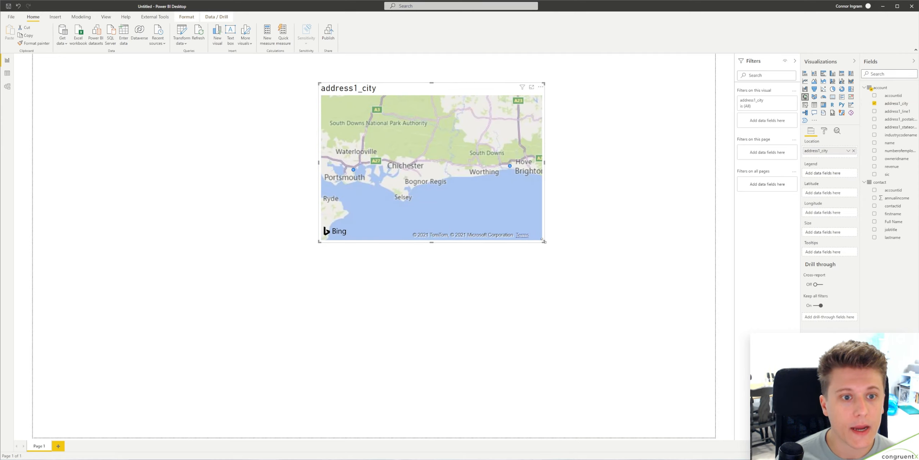
pyautogui.moveTo(543, 240); pyautogui.dragTo(636, 258)
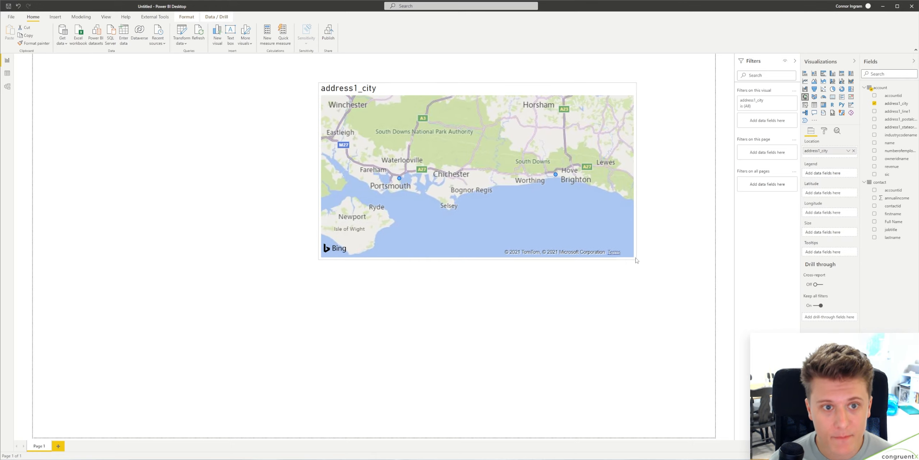
pyautogui.press('Delete')
# - Add a table visual of the account field industrycodename to the report canvas and widen it to fit the industry names on one line
pyautogui.moveTo(894, 136); pyautogui.dragTo(583, 124)
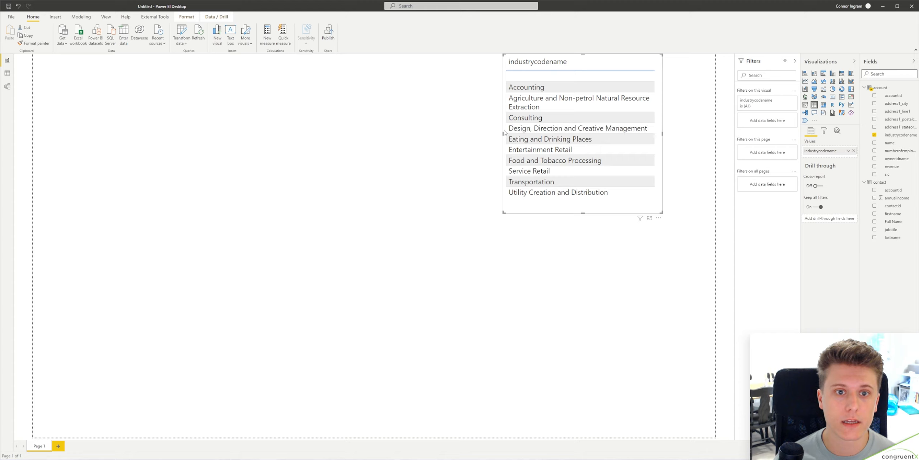
pyautogui.moveTo(503, 133); pyautogui.dragTo(402, 134)
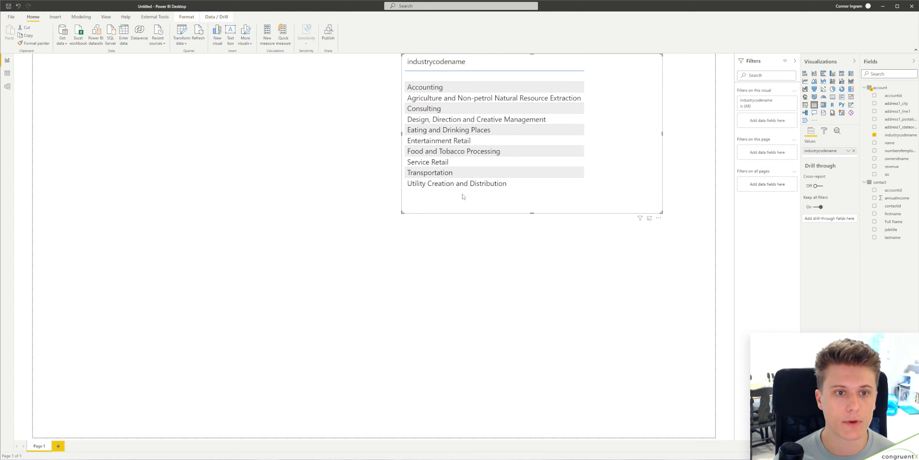
# - Delete the industrycodename table visual from the report canvas
pyautogui.press('Delete')
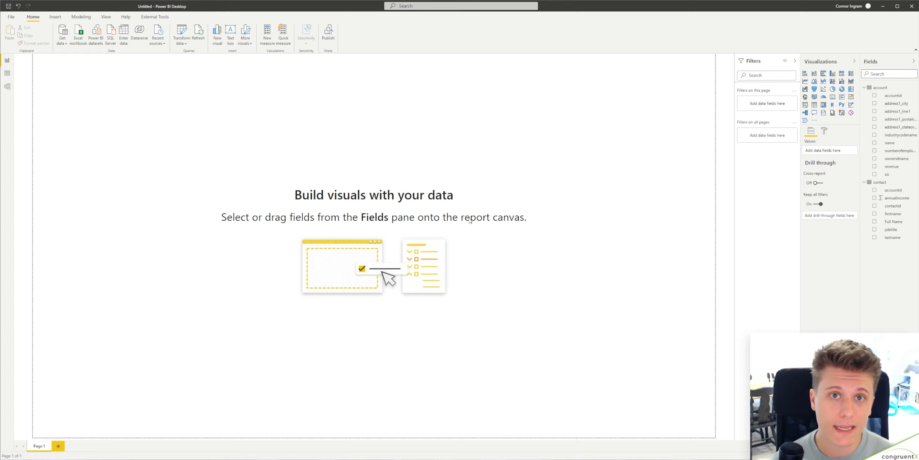
pyautogui.click(833, 89)
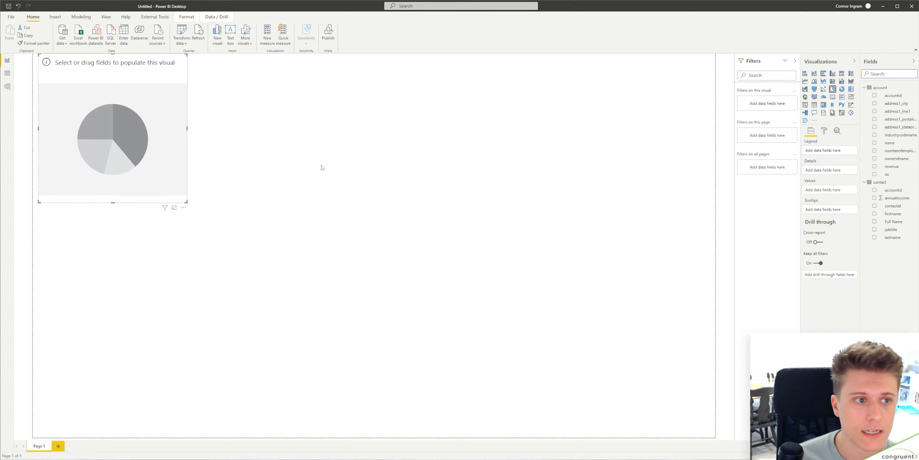
pyautogui.moveTo(144, 125); pyautogui.dragTo(325, 146)
pyautogui.press('Delete')
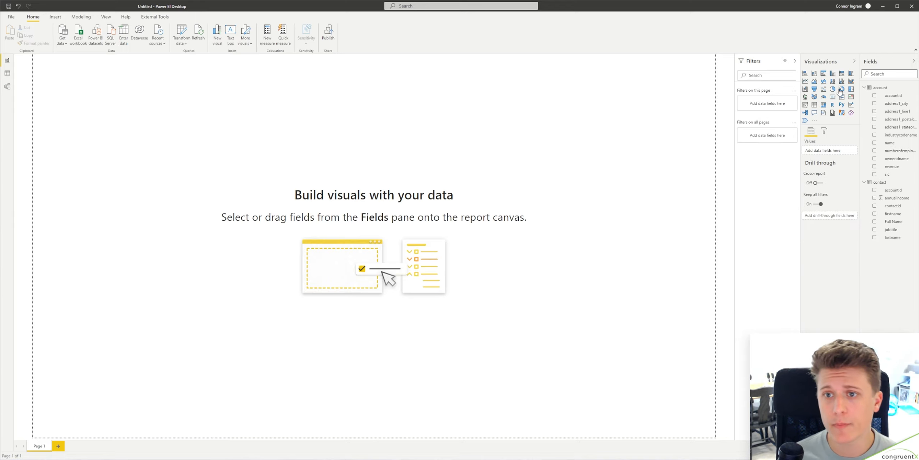
# - Try out an enlarged pie chart with industrycodename as legend and accountid as values, and delete it
pyautogui.click(832, 90)
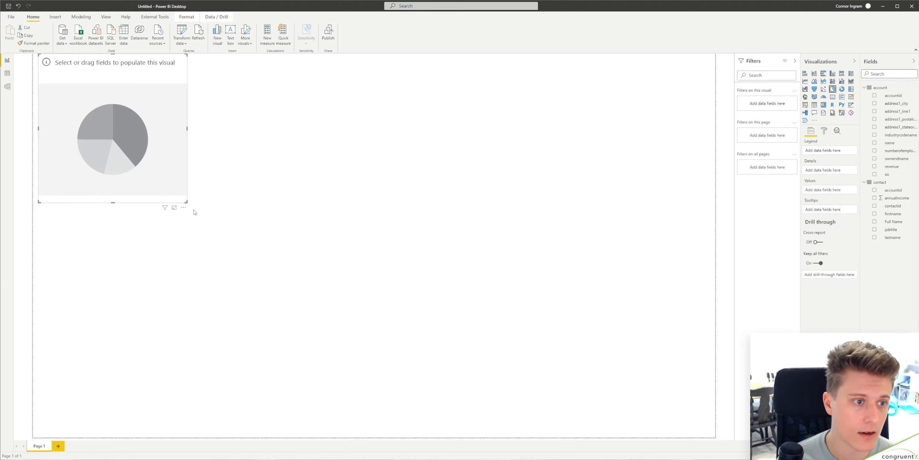
pyautogui.moveTo(187, 202); pyautogui.dragTo(395, 255)
pyautogui.moveTo(249, 183); pyautogui.dragTo(390, 211)
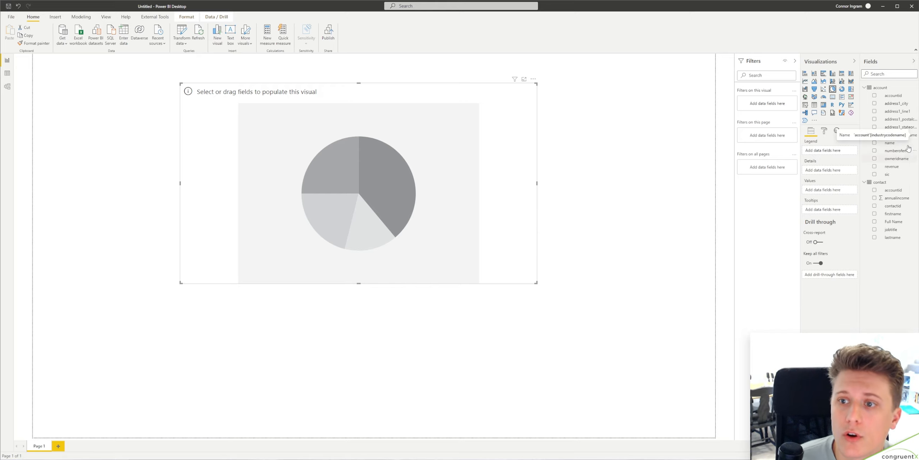
pyautogui.moveTo(902, 136); pyautogui.dragTo(838, 153)
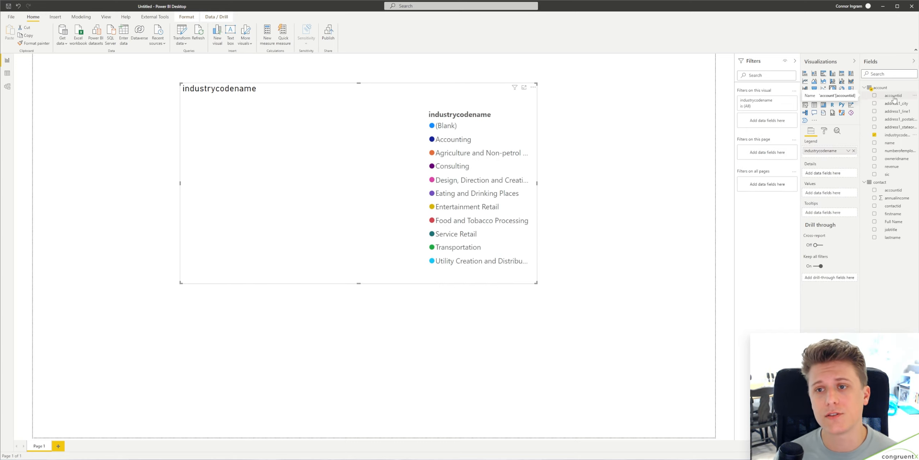
pyautogui.moveTo(894, 98); pyautogui.dragTo(832, 194)
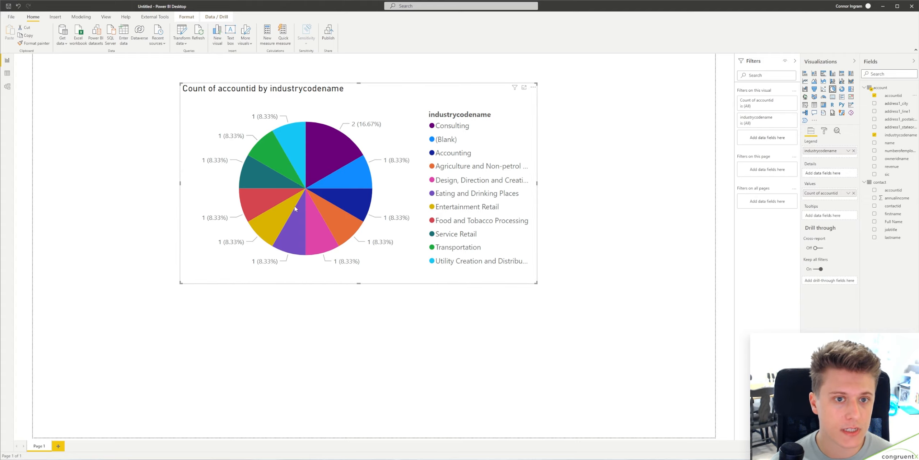
pyautogui.press('Delete')
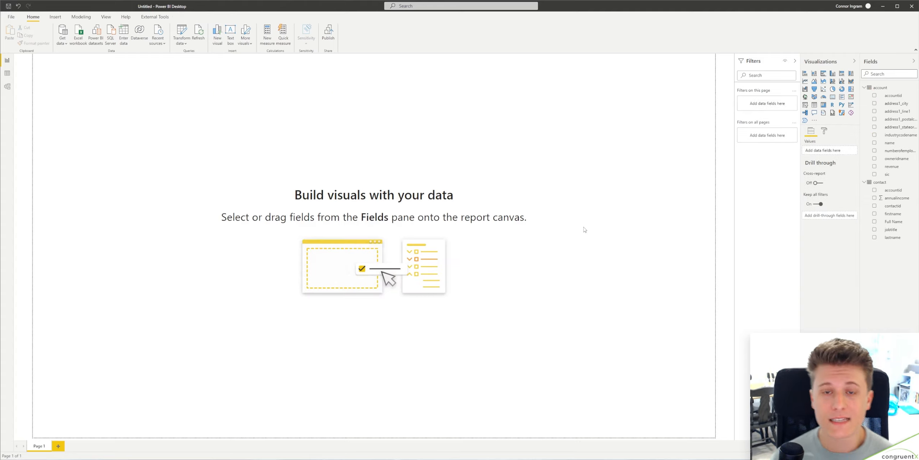
# - Create an enlarged clustered bar chart with account name as axis and revenue as values, aggregated as Sum
pyautogui.click(824, 73)
pyautogui.moveTo(186, 201); pyautogui.dragTo(326, 242)
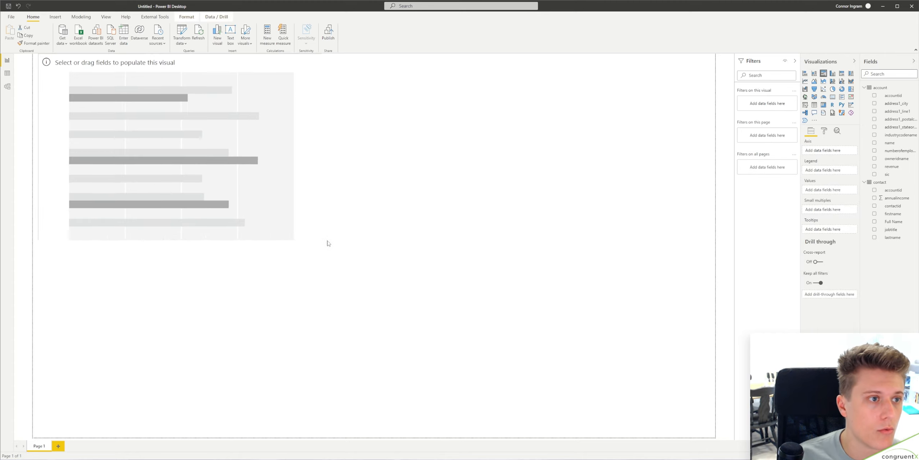
pyautogui.moveTo(207, 183); pyautogui.dragTo(391, 202)
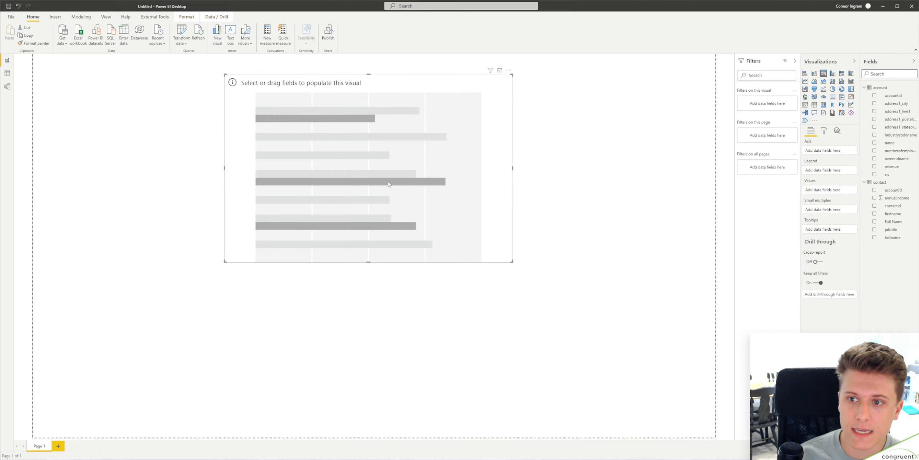
pyautogui.moveTo(893, 167); pyautogui.dragTo(822, 191)
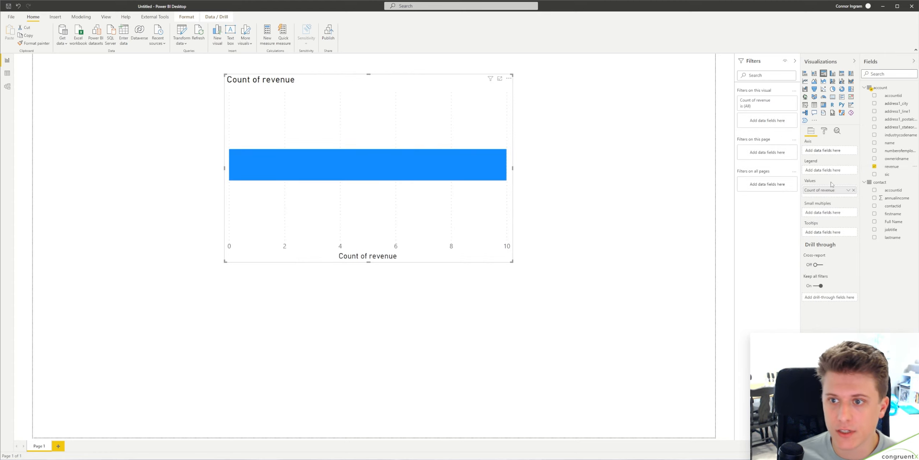
pyautogui.moveTo(897, 144); pyautogui.dragTo(836, 153)
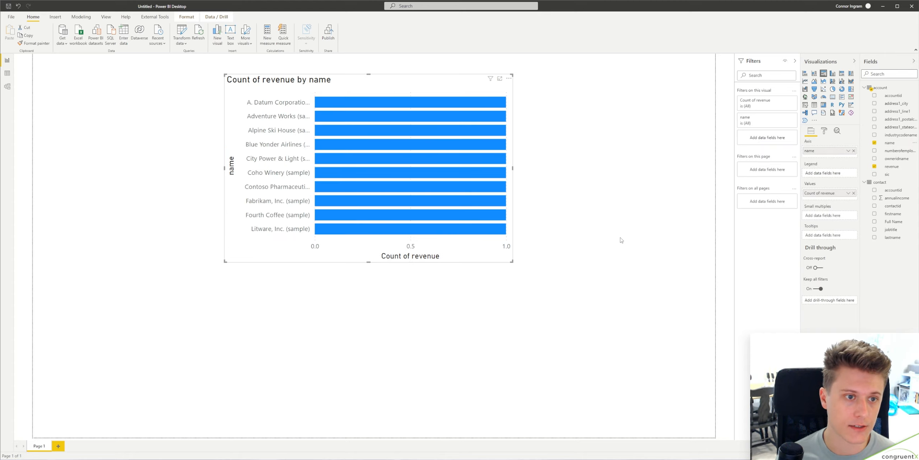
pyautogui.click(849, 193)
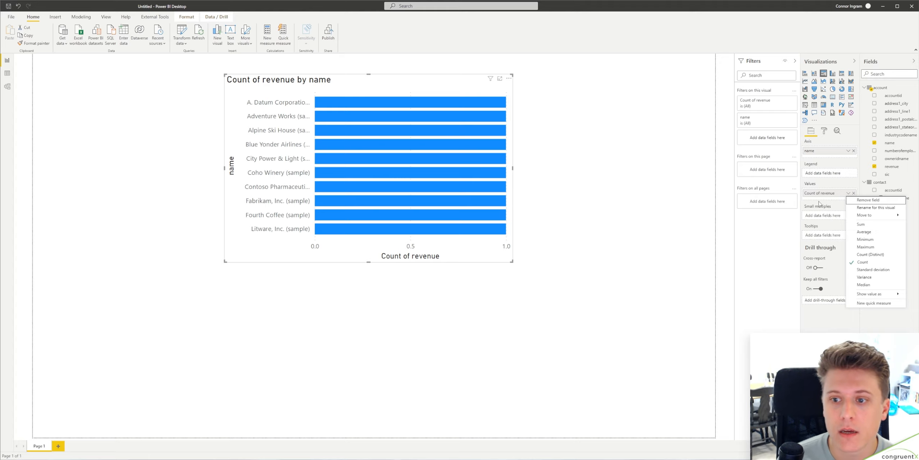
pyautogui.click(876, 224)
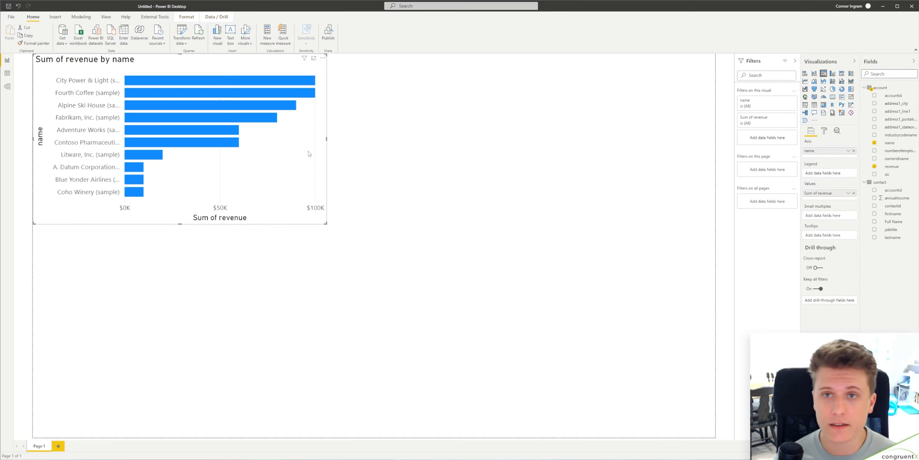
# - Add a pie chart of the count of name by industrycodename beside the bar chart, aligned with the page's upper edge
pyautogui.click(833, 90)
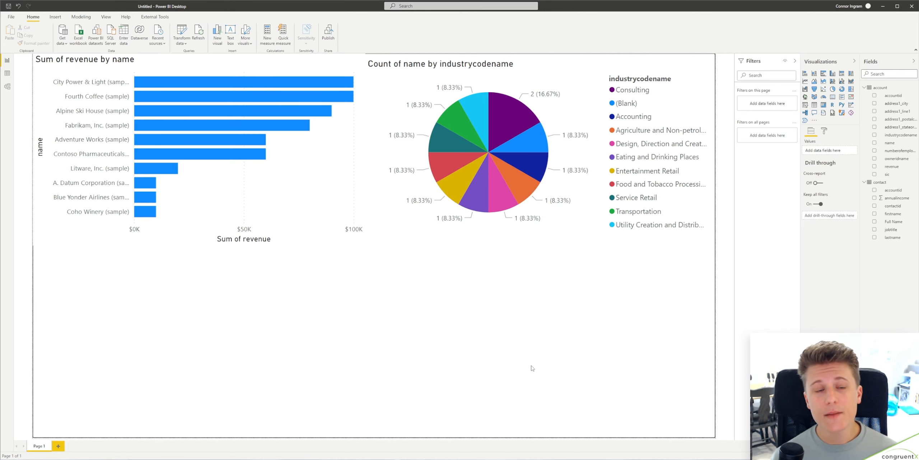
pyautogui.click(563, 60)
pyautogui.click(448, 290)
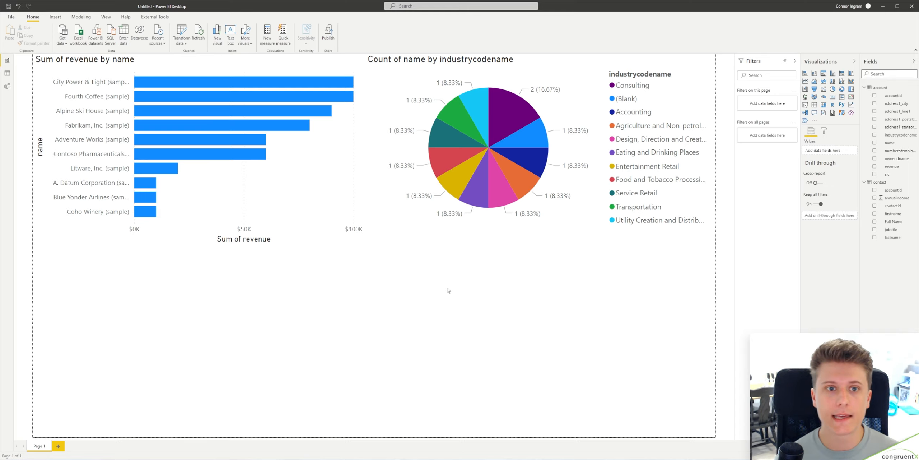
# - Test cross-highlighting with Transportation in the pie chart legend and Adventure Works (sample) in the bar chart, clearing each selection
pyautogui.moveTo(501, 121)
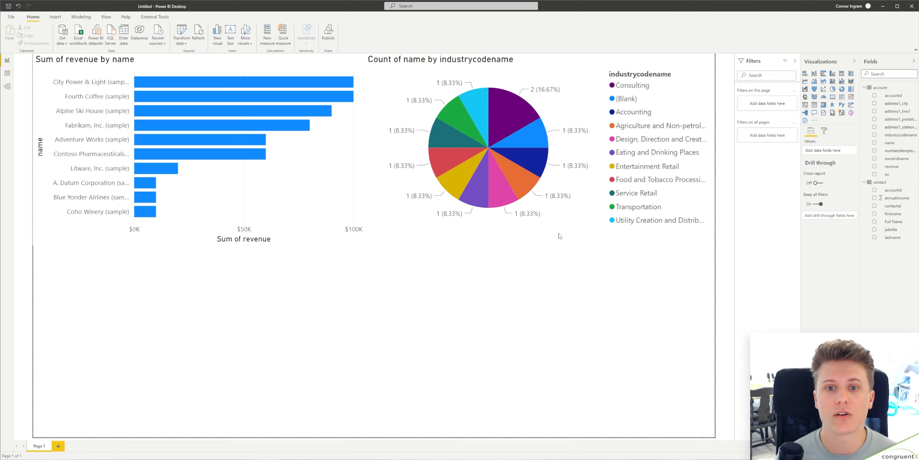
pyautogui.click(632, 207)
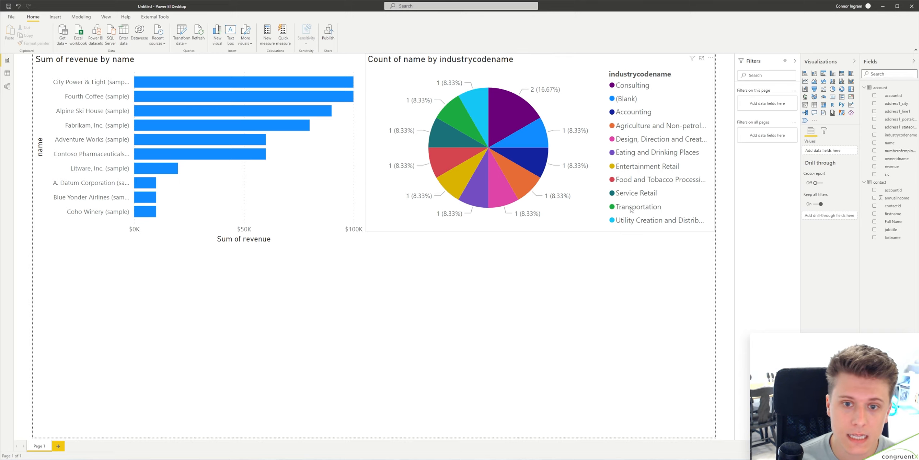
pyautogui.click(633, 289)
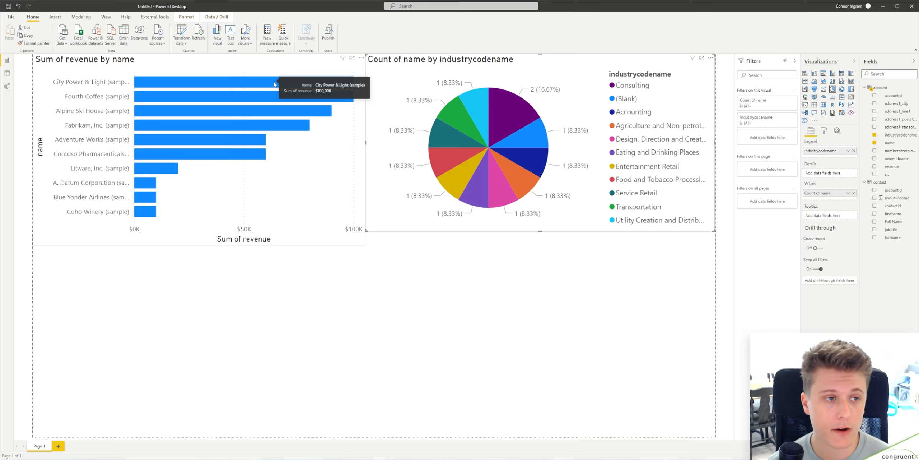
pyautogui.click(104, 140)
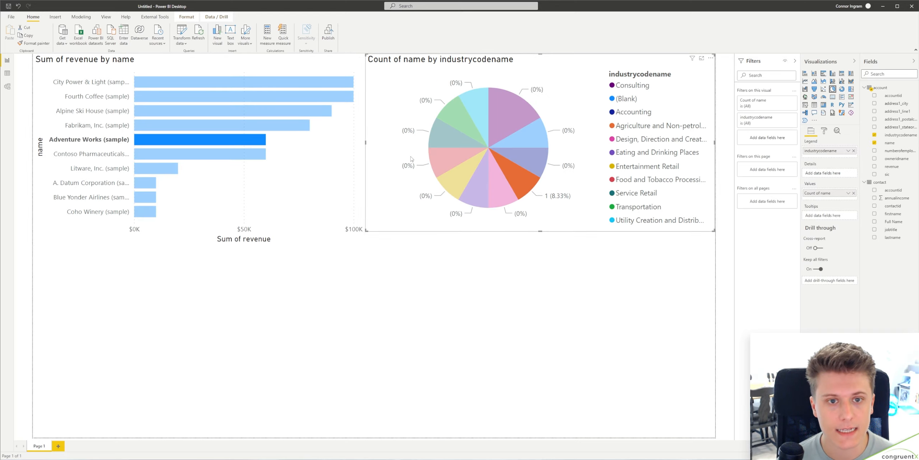
pyautogui.click(660, 269)
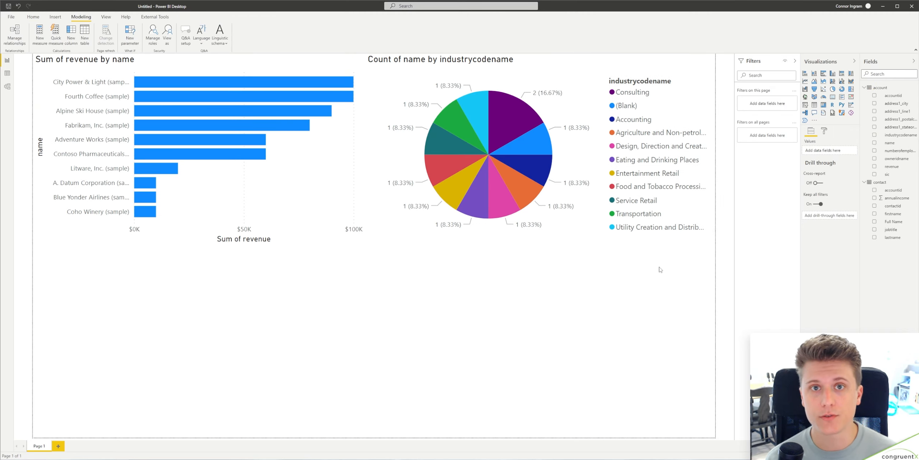
# - Add a table visual of the contact fields Full Name and jobtitle, centred below the two charts
pyautogui.click(814, 105)
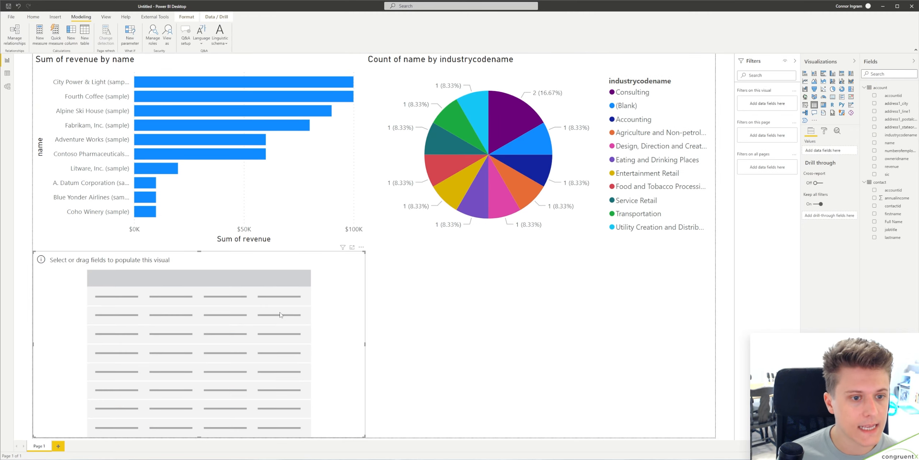
pyautogui.moveTo(280, 315); pyautogui.dragTo(468, 315)
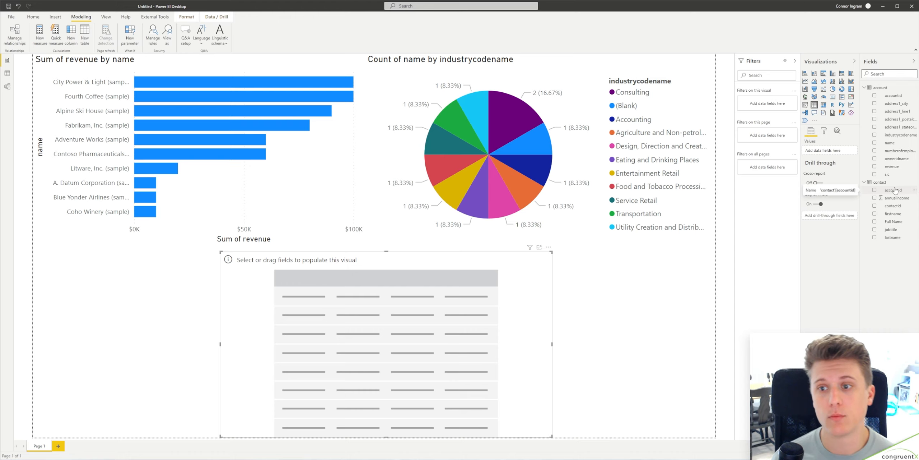
pyautogui.click(874, 221)
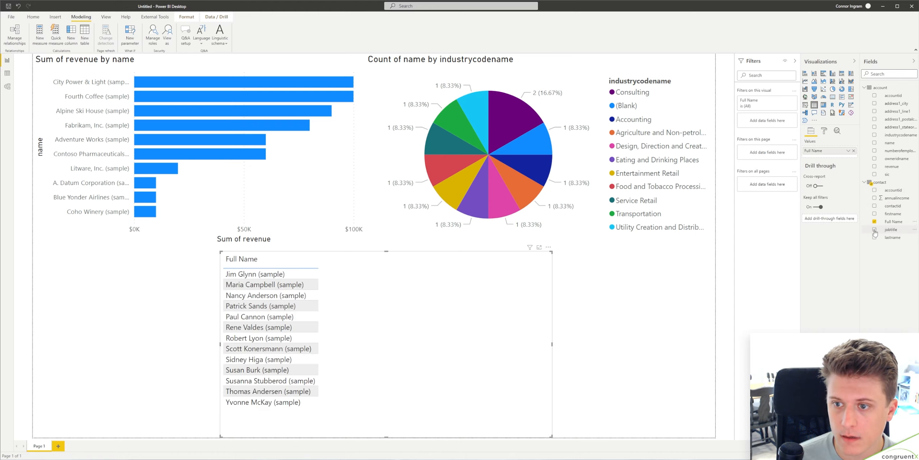
pyautogui.click(875, 229)
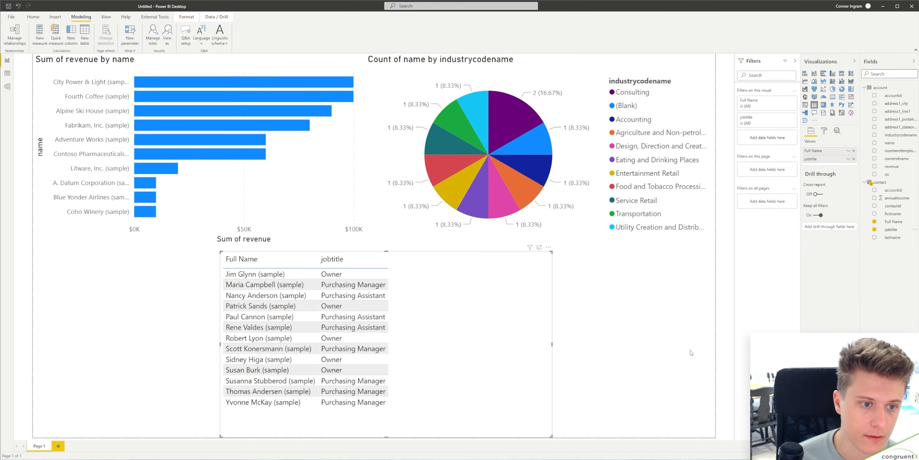
pyautogui.click(574, 347)
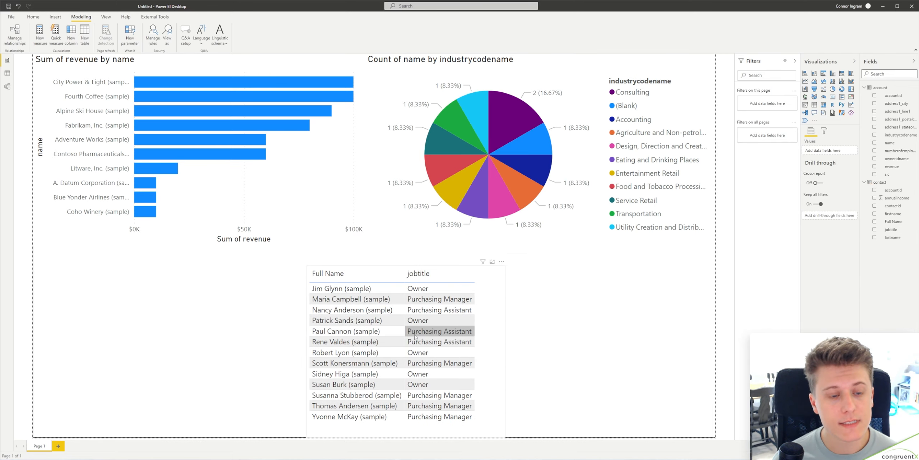
# - Filter the contact table by selecting Adventure Works (sample) in the bar chart, and clear the selection
pyautogui.click(90, 142)
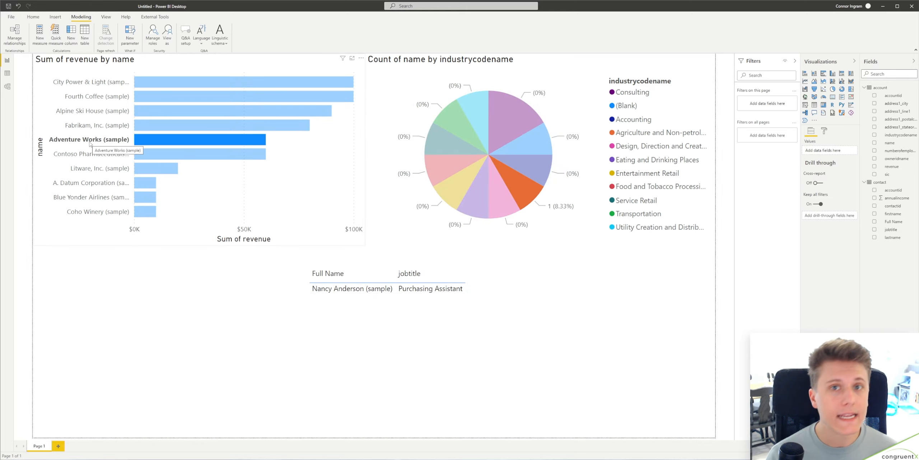
pyautogui.click(90, 142)
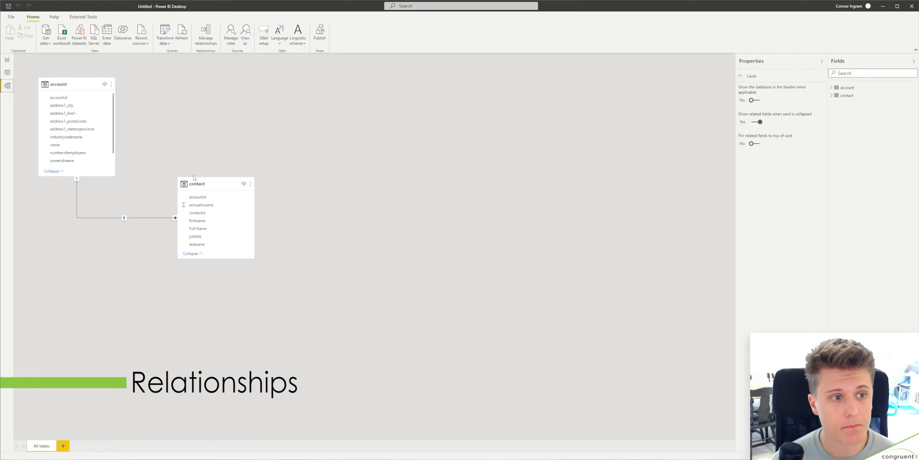
# - Arrange the account and contact tables side by side in the model diagram and view the settings of their relationship
pyautogui.moveTo(202, 180); pyautogui.dragTo(368, 167)
pyautogui.moveTo(81, 81); pyautogui.dragTo(198, 153)
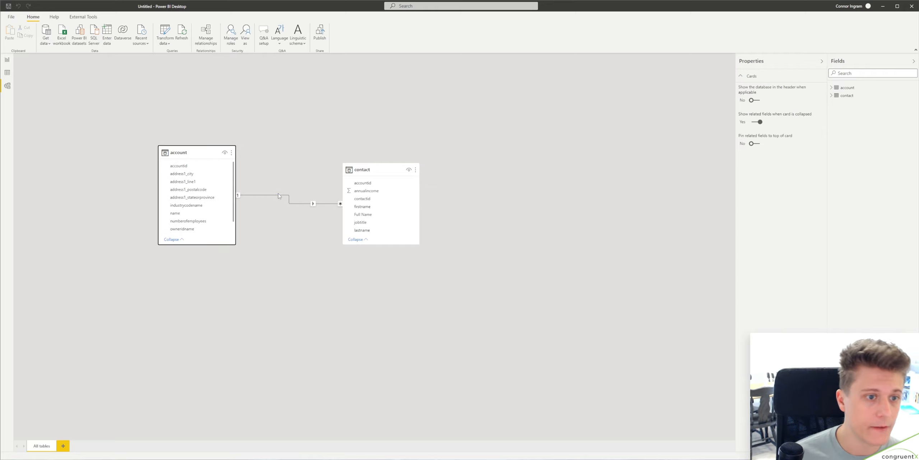
pyautogui.doubleClick(279, 196)
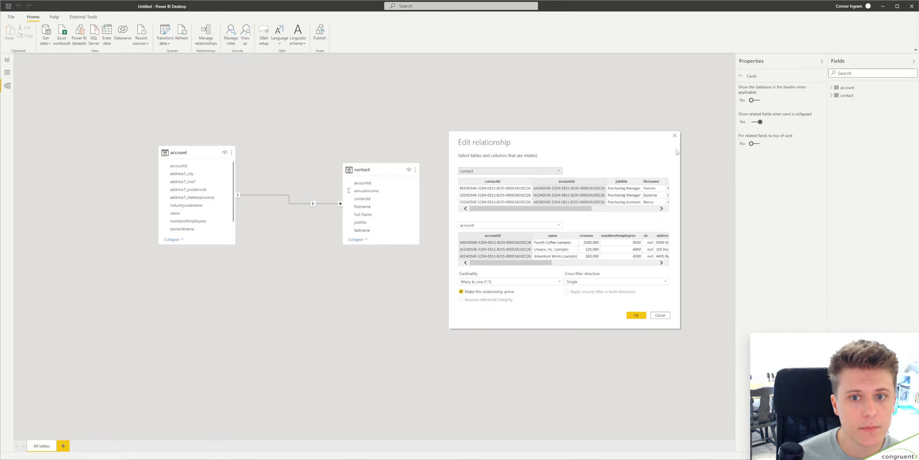
pyautogui.click(674, 135)
# - Examine the contact-to-account relationship and its edit settings through Manage relationships, leaving the settings without changes
pyautogui.click(211, 40)
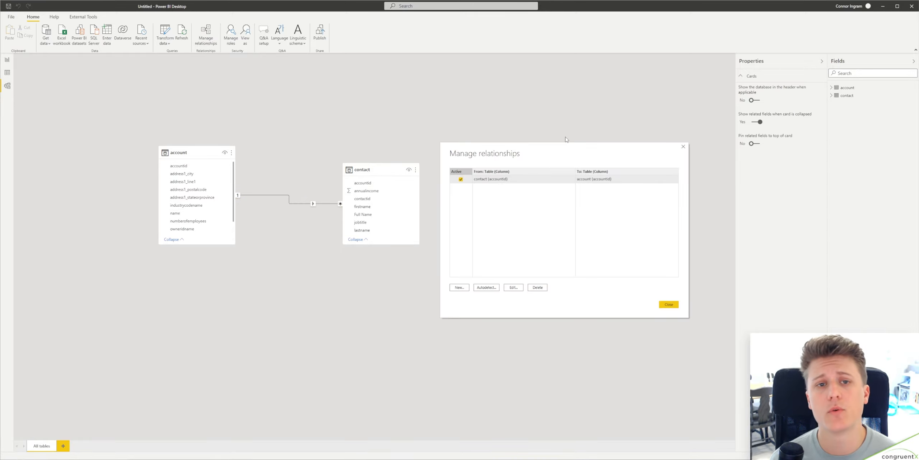
pyautogui.moveTo(566, 147); pyautogui.dragTo(490, 137)
pyautogui.click(438, 278)
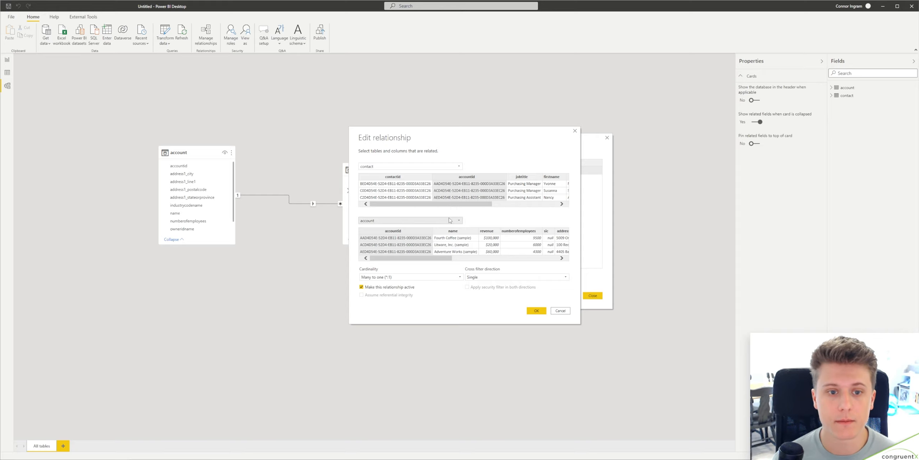
pyautogui.click(575, 131)
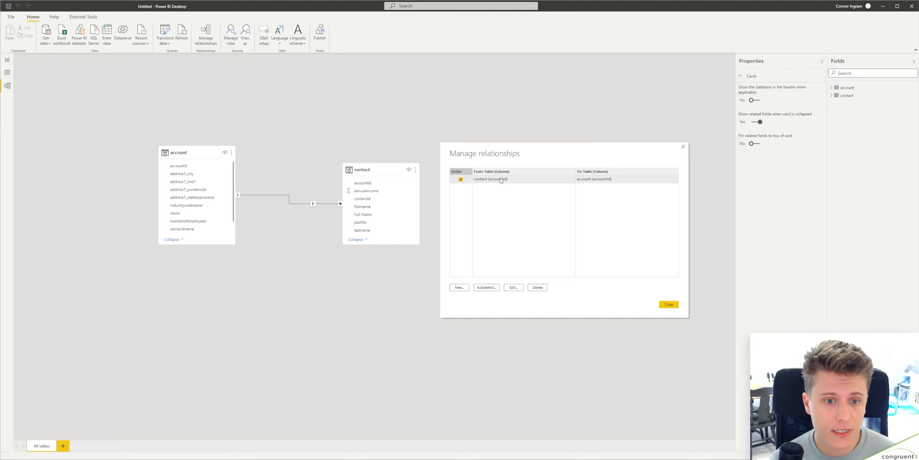
# - Start a new relationship between the account and contact tables and view its cardinality options, without creating it
pyautogui.click(460, 287)
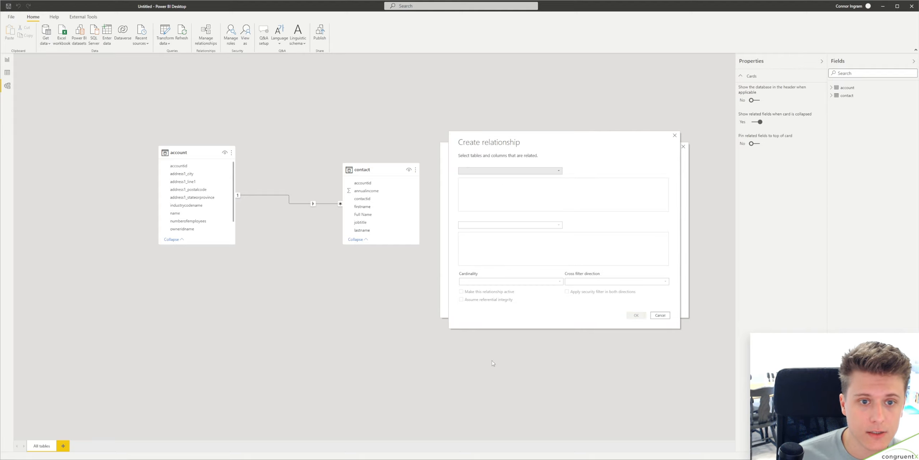
pyautogui.click(544, 172)
pyautogui.click(520, 179)
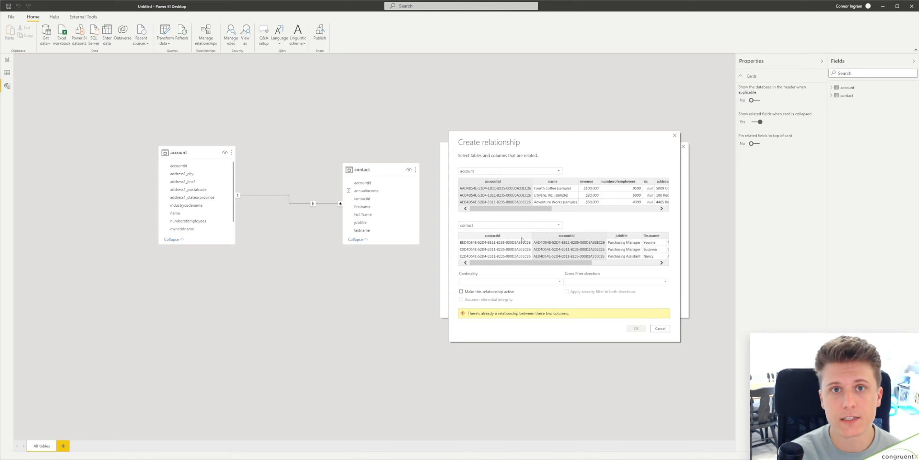
pyautogui.click(524, 282)
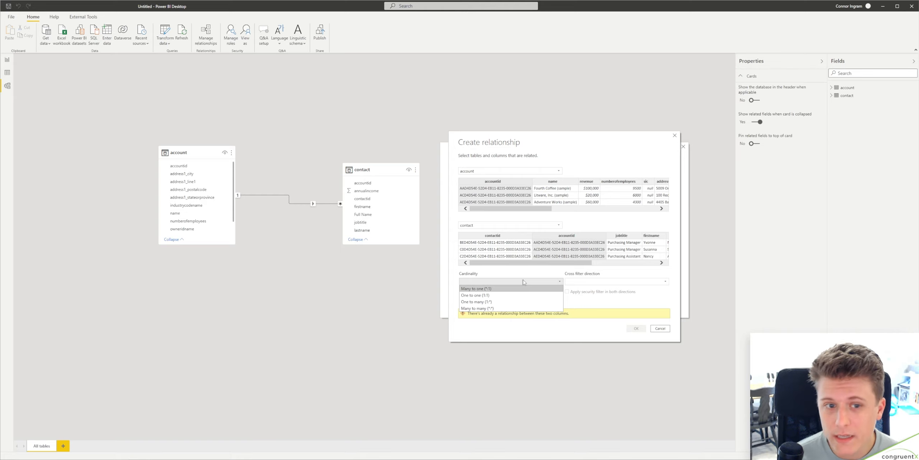
pyautogui.click(524, 281)
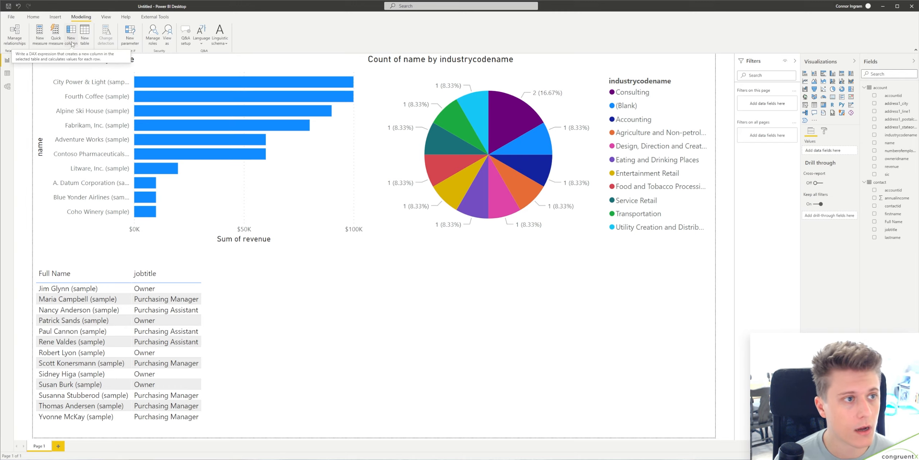
# - Add a new calculated column named Full Name V2 to the contact table
pyautogui.rightClick(893, 192)
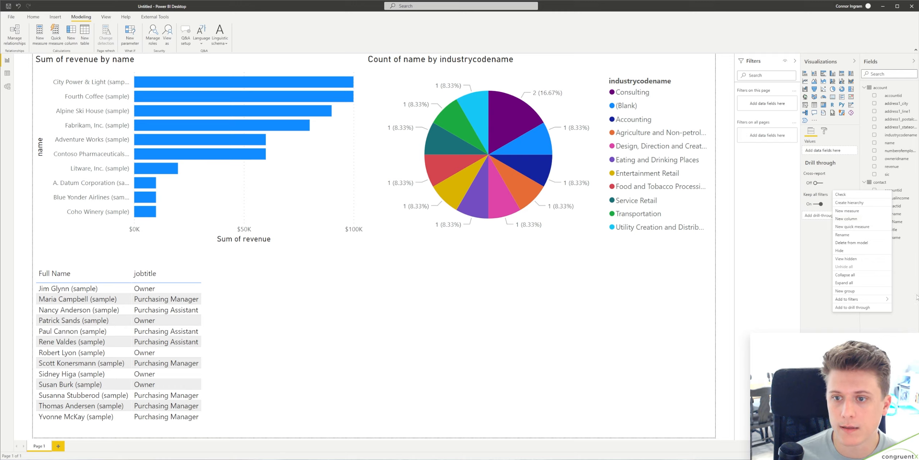
pyautogui.click(265, 286)
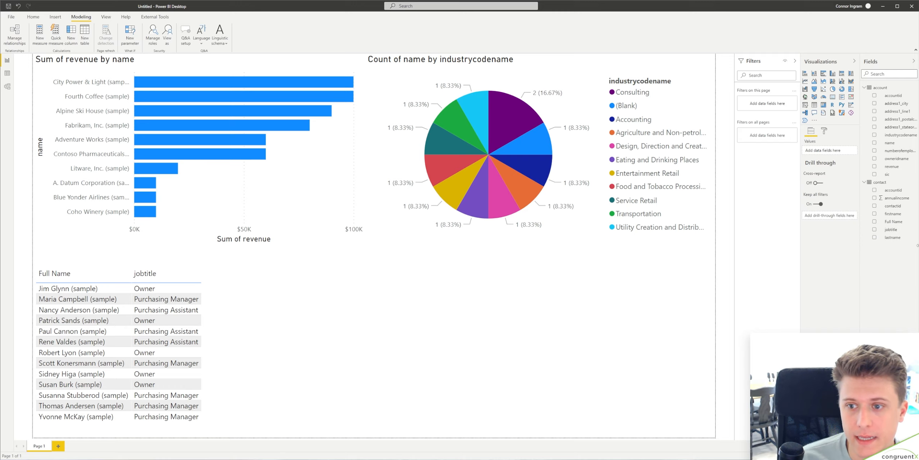
pyautogui.rightClick(886, 217)
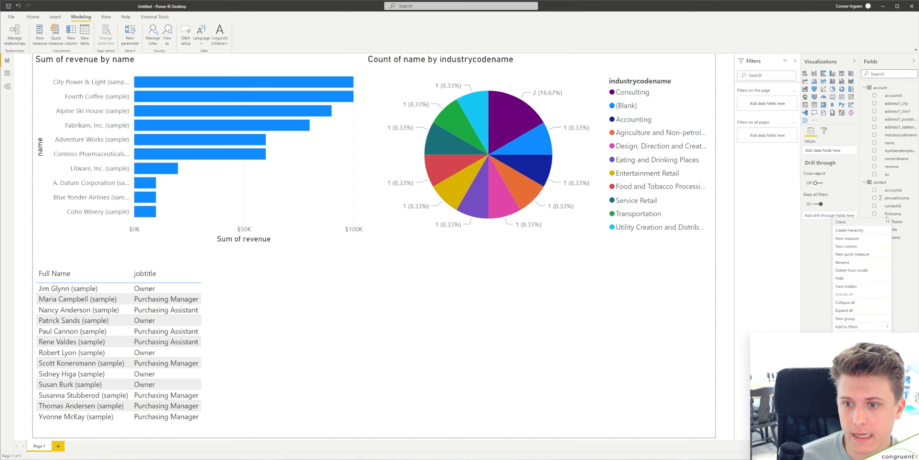
pyautogui.click(869, 247)
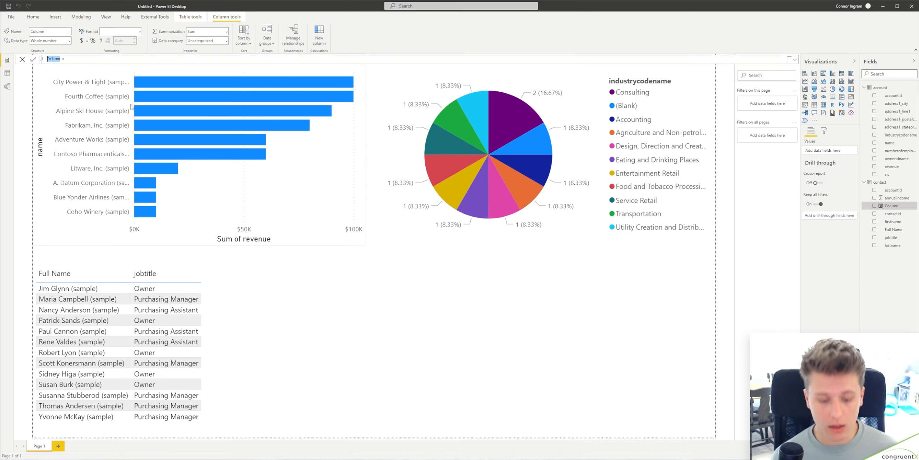
pyautogui.write('Full Name ')
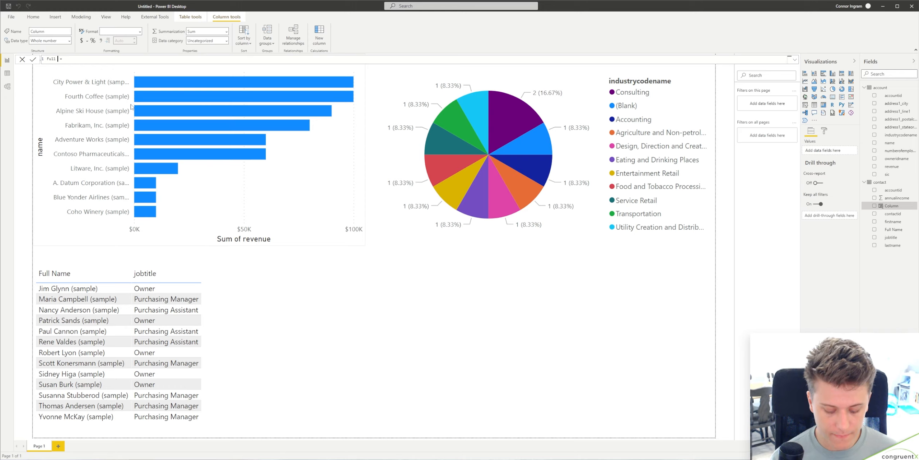
pyautogui.write('V2 = ')
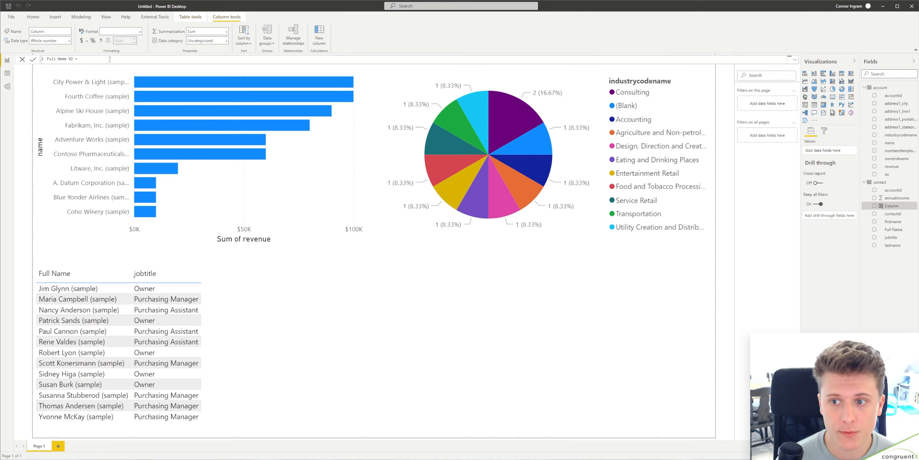
# - Define Full Name V2 as contact[firstname] & " " & contact[lastname] and commit the formula
pyautogui.write('first')
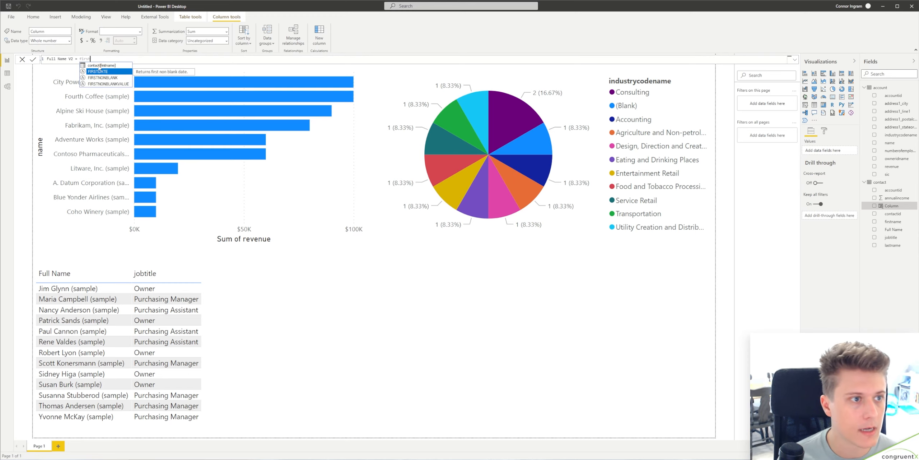
pyautogui.click(99, 66)
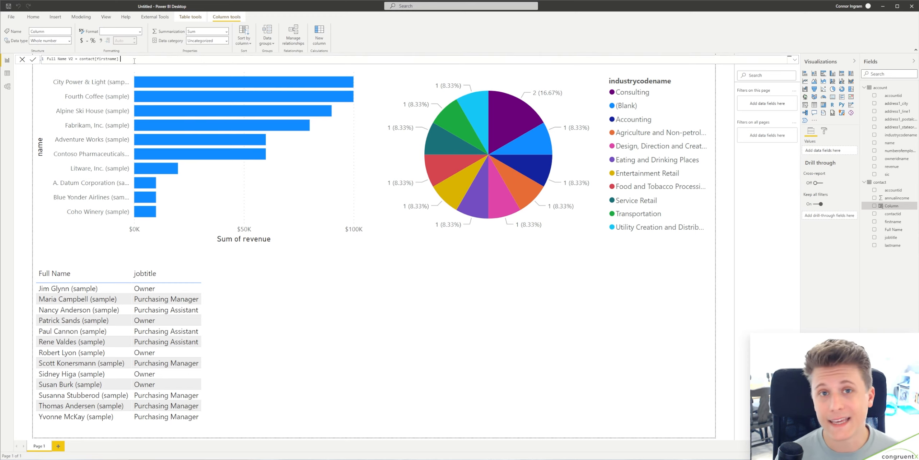
pyautogui.write('& " "')
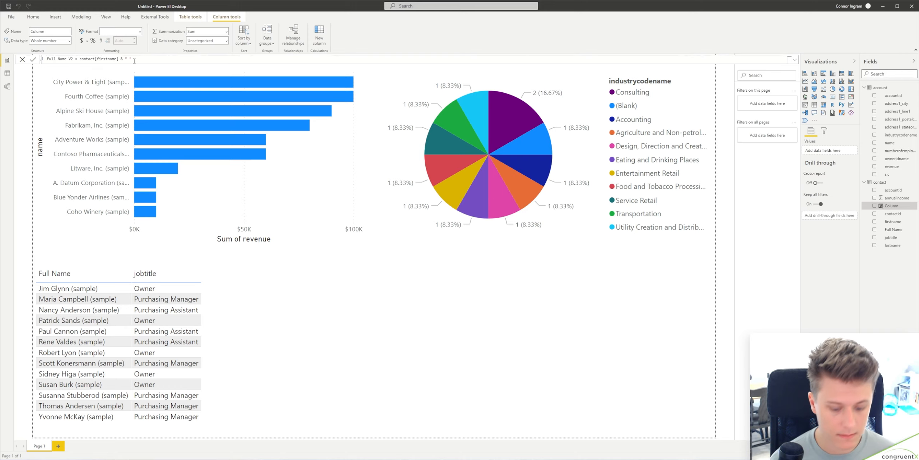
pyautogui.write(' & ')
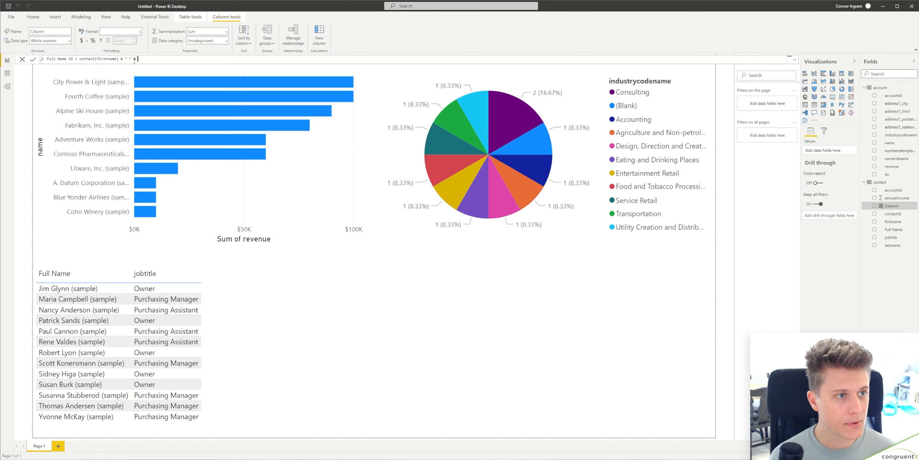
pyautogui.write('last')
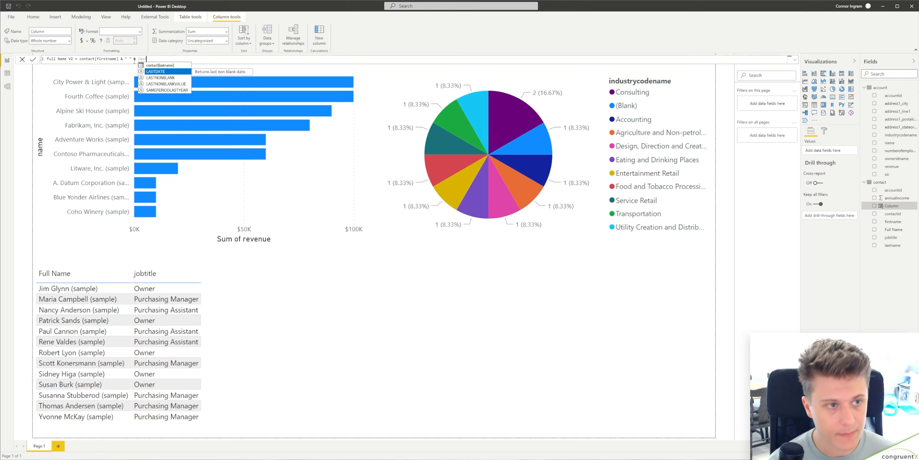
pyautogui.click(166, 66)
pyautogui.click(33, 60)
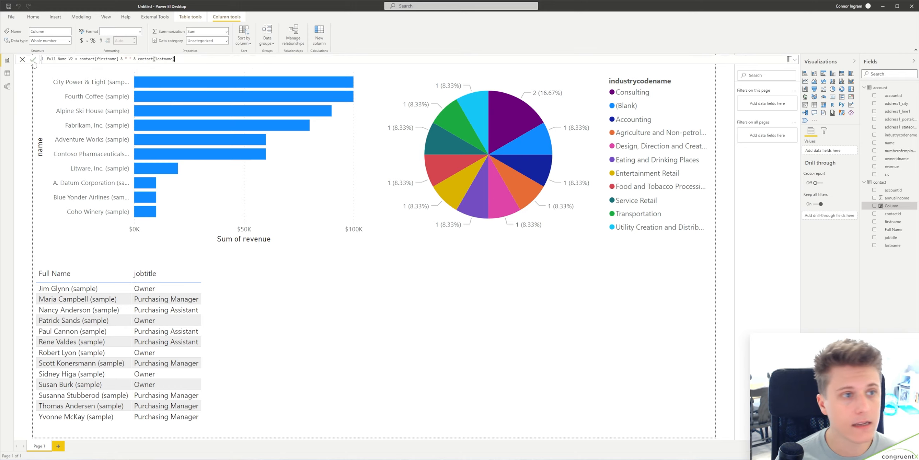
# - View the values of the Full Name V2 column in the contact table's data
pyautogui.click(312, 348)
pyautogui.click(8, 77)
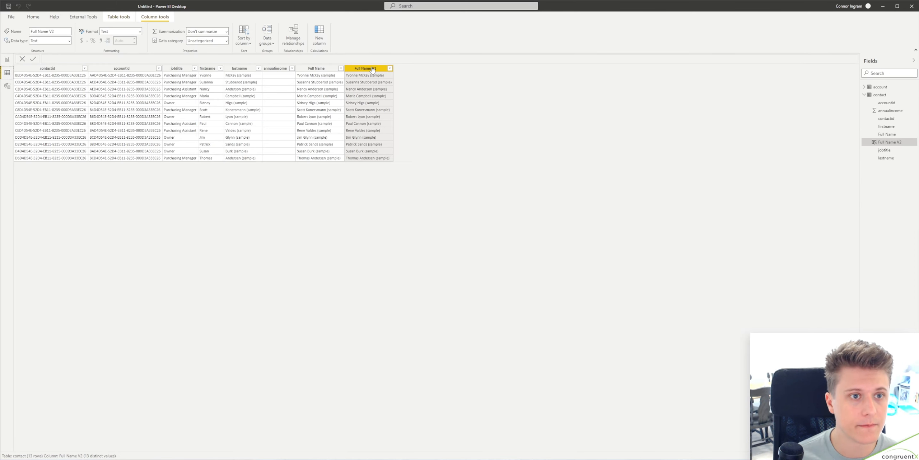
pyautogui.click(369, 76)
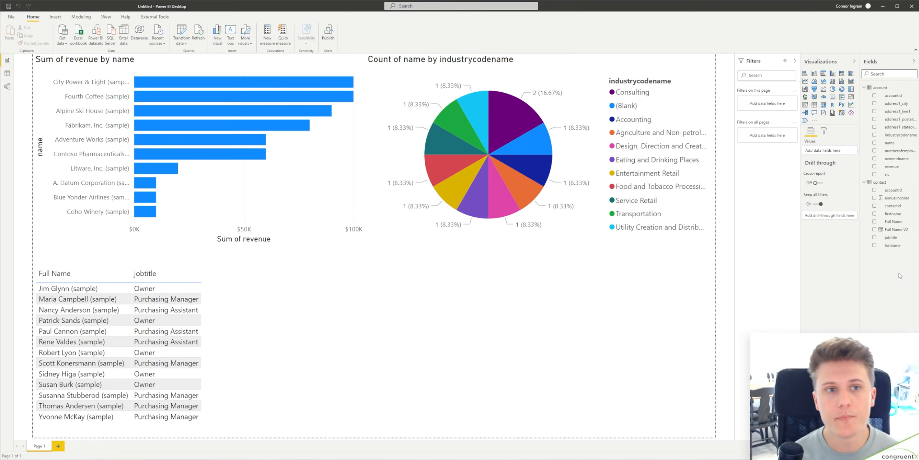
# - Create a measure named Average Revenue in the account table, starting its formula with SUM(account[revenue])
pyautogui.rightClick(893, 143)
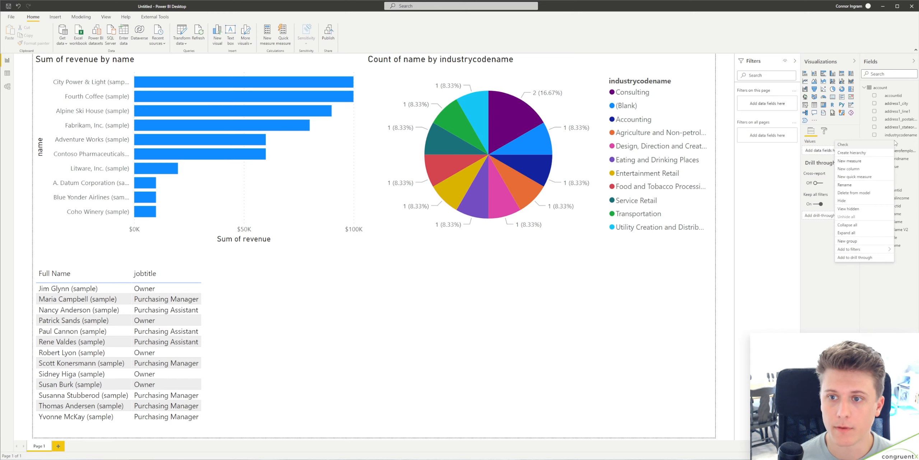
pyautogui.click(865, 163)
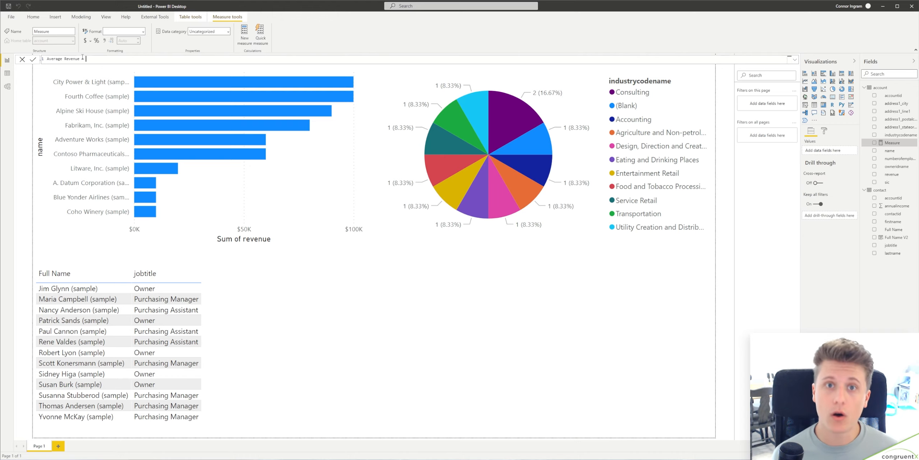
pyautogui.write('SU')
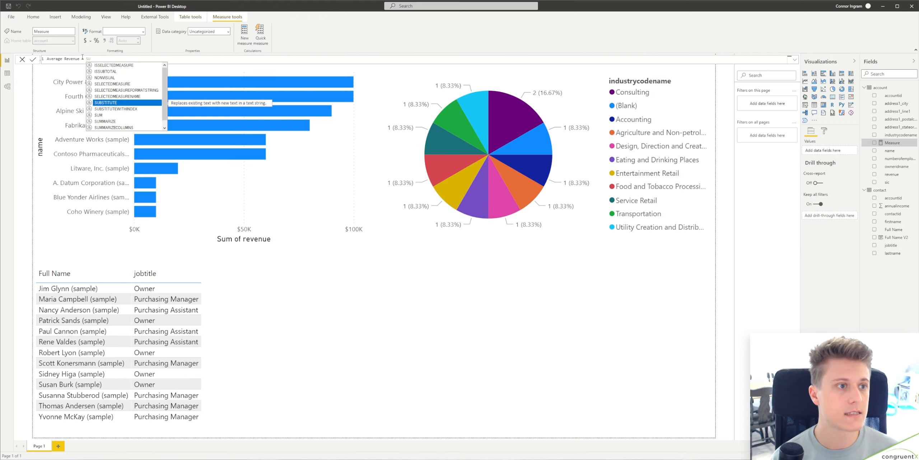
pyautogui.press('BackSpace')
pyautogui.write('UM')
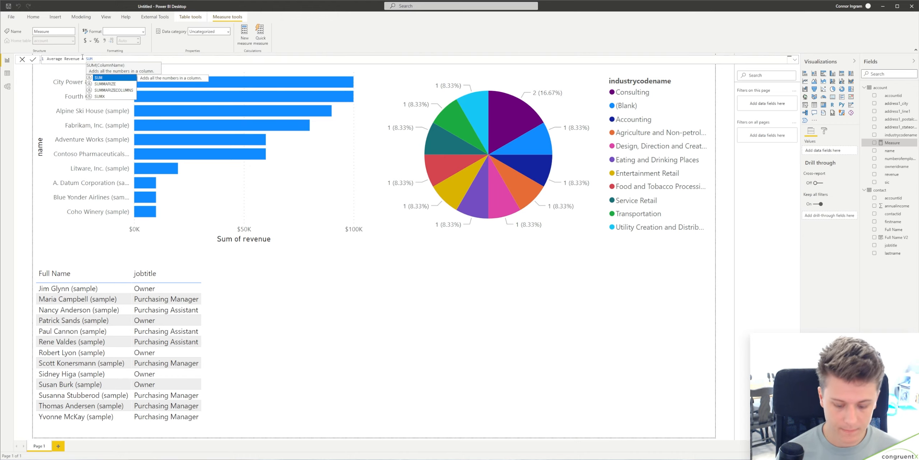
pyautogui.write('(')
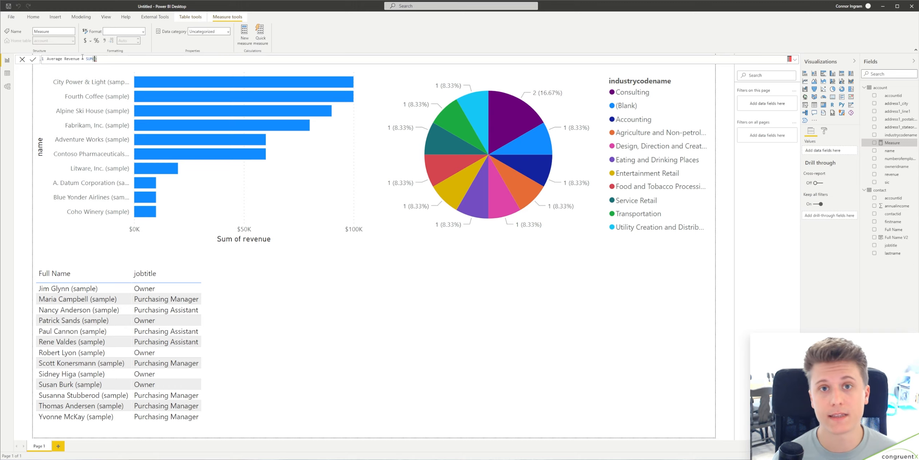
pyautogui.write('rev')
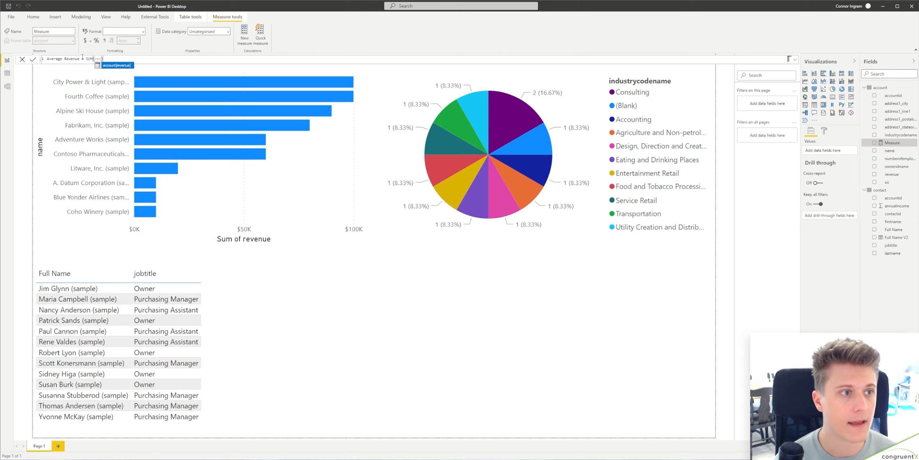
pyautogui.press('Tab')
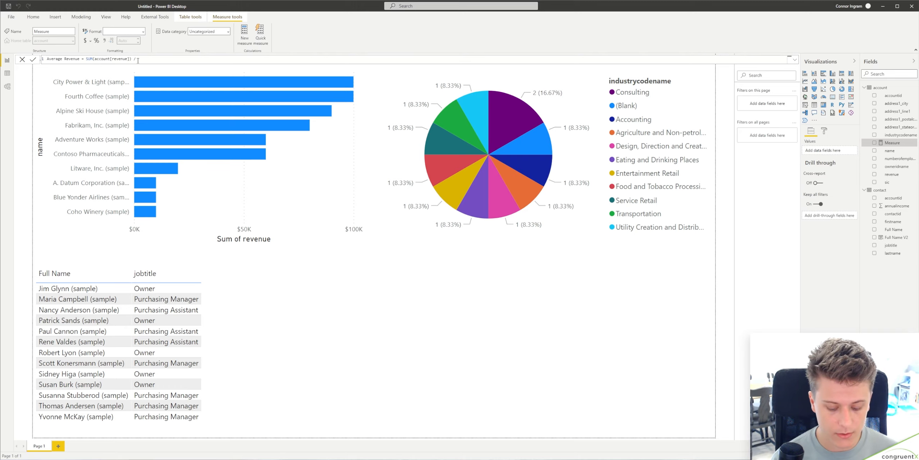
# - Divide the Average Revenue formula's sum by COUNTROWS(account) and commit the measure
pyautogui.write('COUNT')
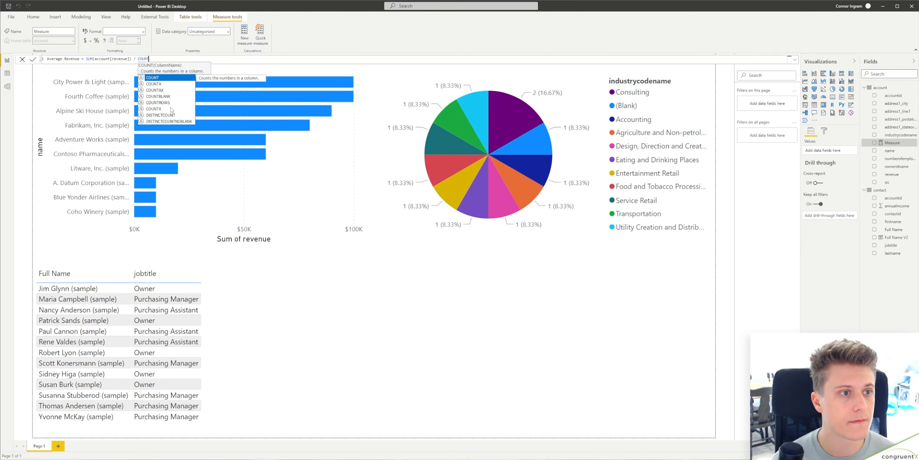
pyautogui.click(168, 103)
pyautogui.press('Tab')
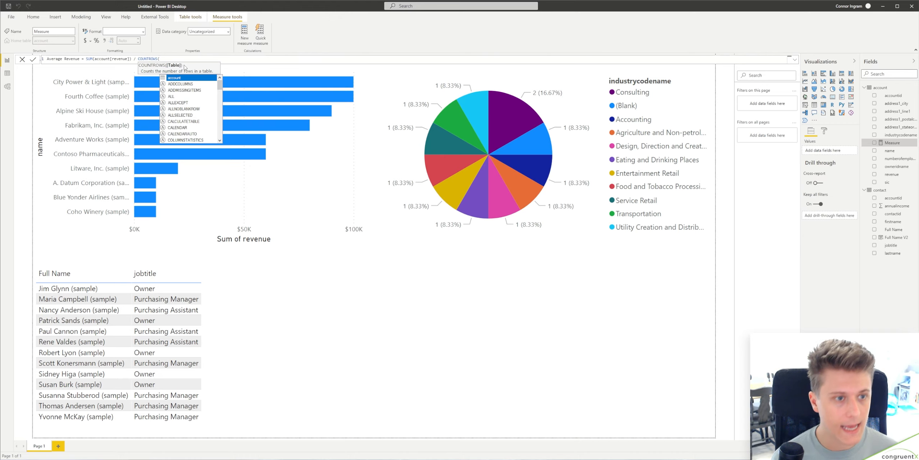
pyautogui.write(')')
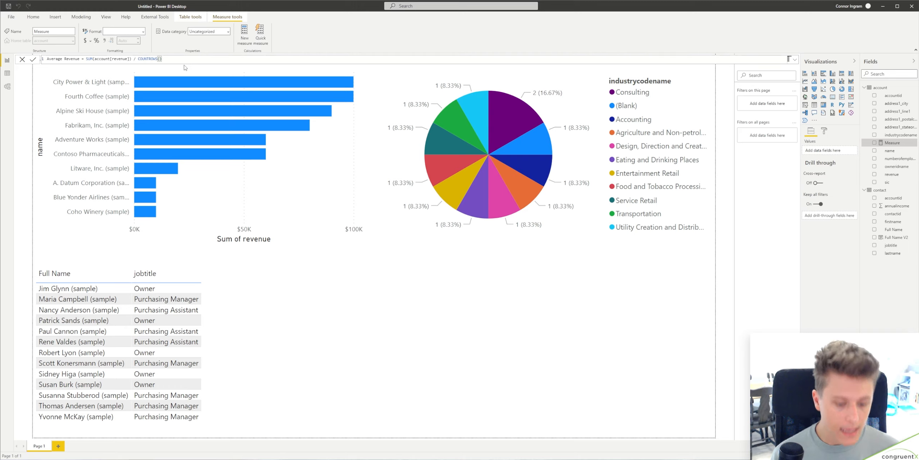
pyautogui.write('account')
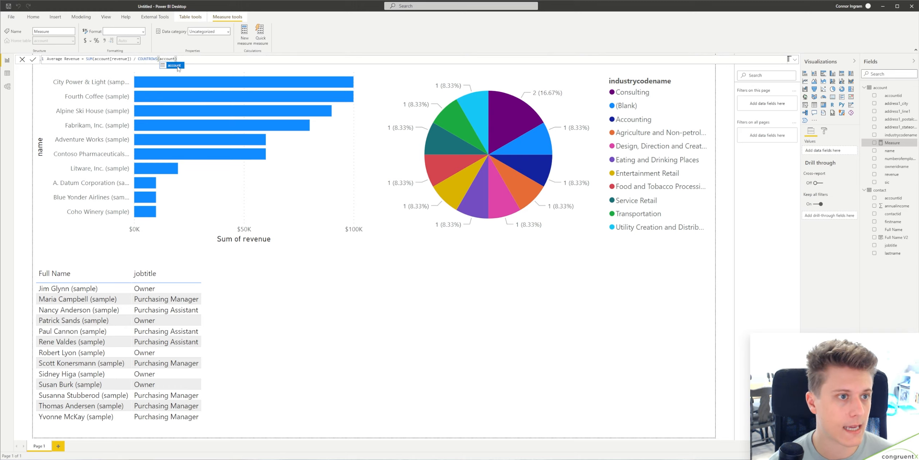
pyautogui.click(176, 66)
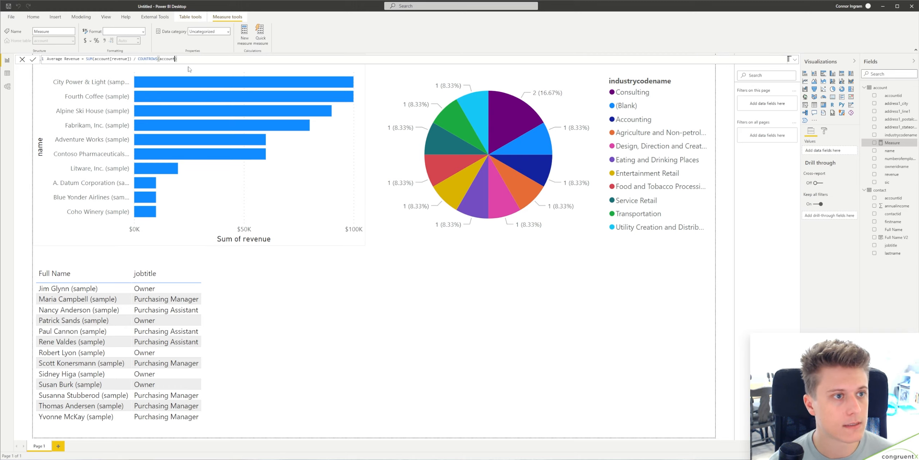
pyautogui.click(33, 60)
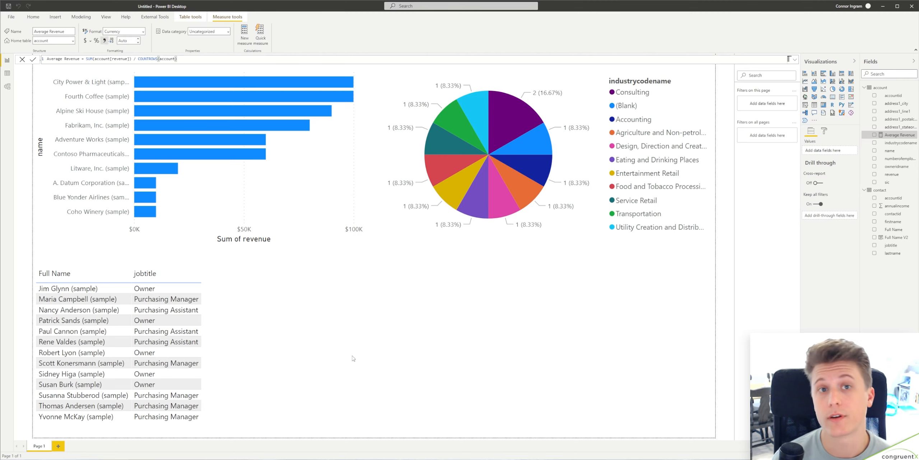
# - Add a card visual beside the contact table, widen it, and populate it with the Average Revenue measure
pyautogui.click(354, 358)
pyautogui.click(833, 97)
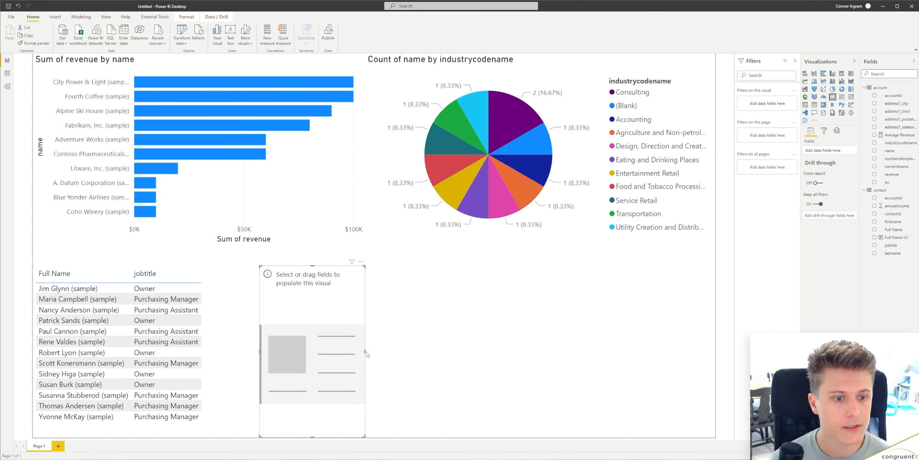
pyautogui.moveTo(365, 350); pyautogui.dragTo(552, 351)
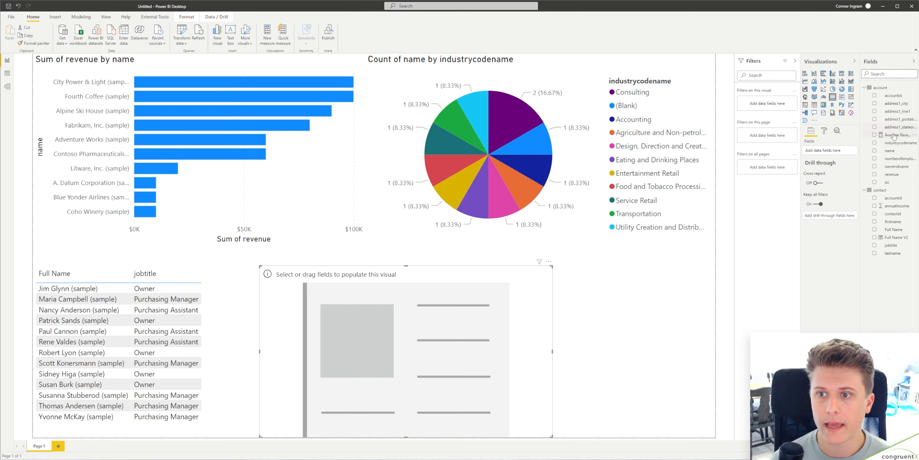
pyautogui.moveTo(894, 135); pyautogui.dragTo(441, 336)
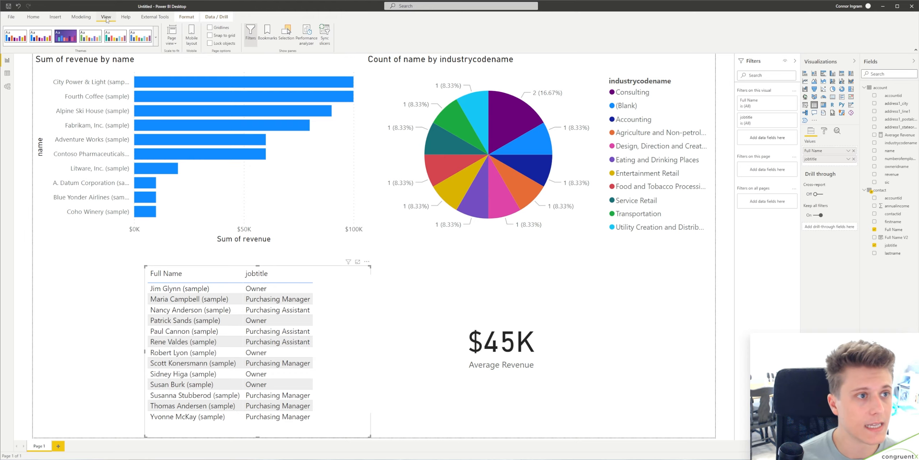
# - Try the purple gradient theme on the report, and replace it with the white-background theme using blue, navy and yellow data colours
pyautogui.click(156, 38)
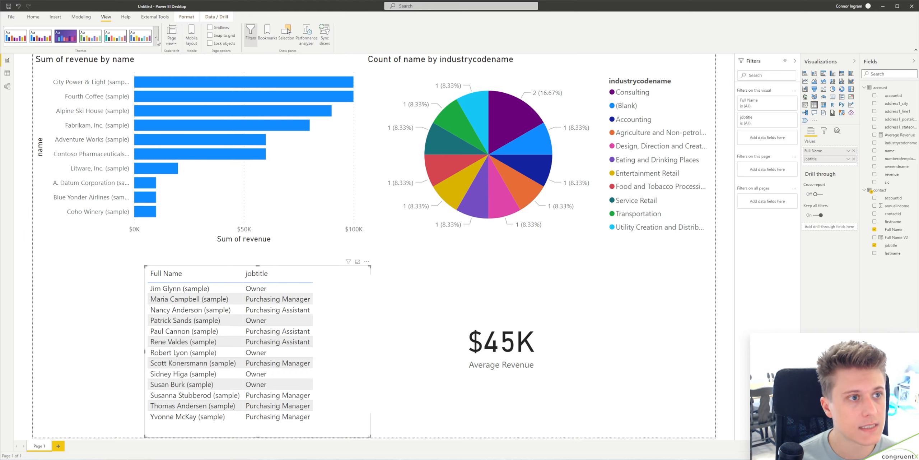
pyautogui.click(60, 102)
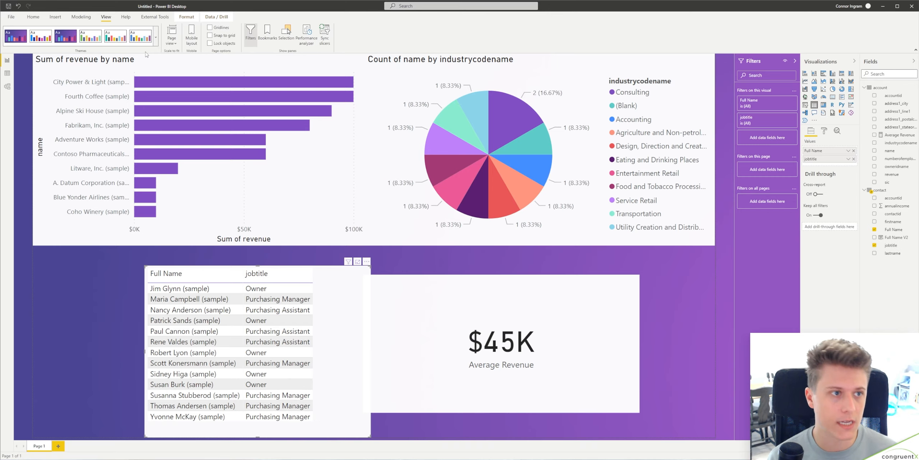
pyautogui.click(156, 37)
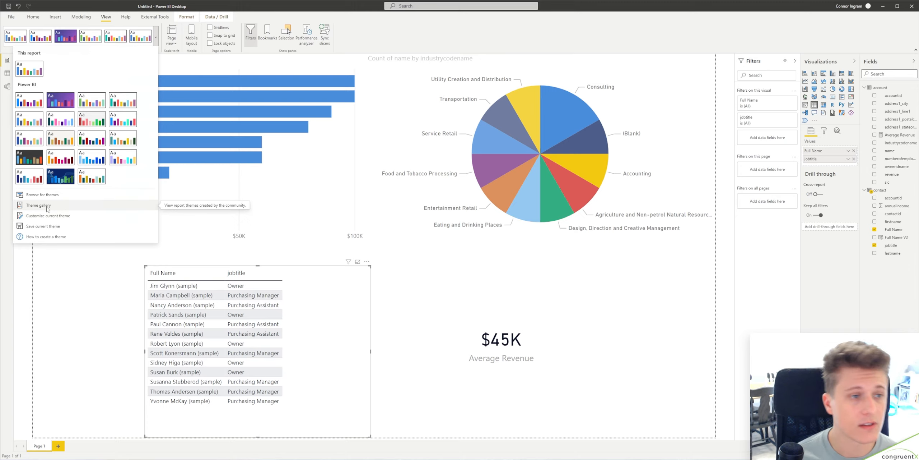
pyautogui.click(604, 164)
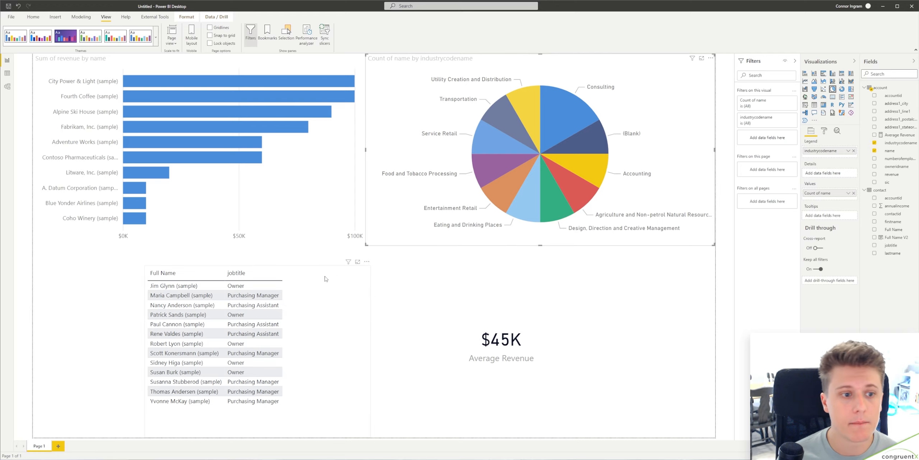
# - Review the formatting options of the contact table and the revenue bar chart, and clear the visual selection
pyautogui.click(298, 270)
pyautogui.click(824, 132)
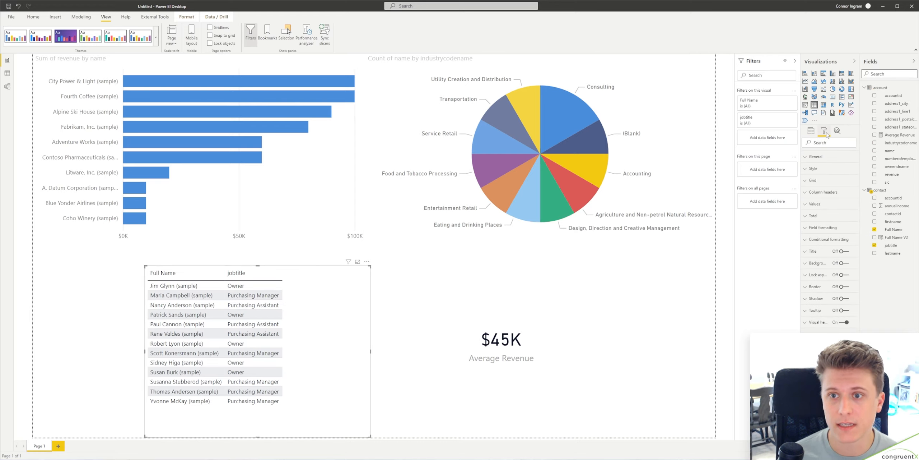
pyautogui.click(362, 212)
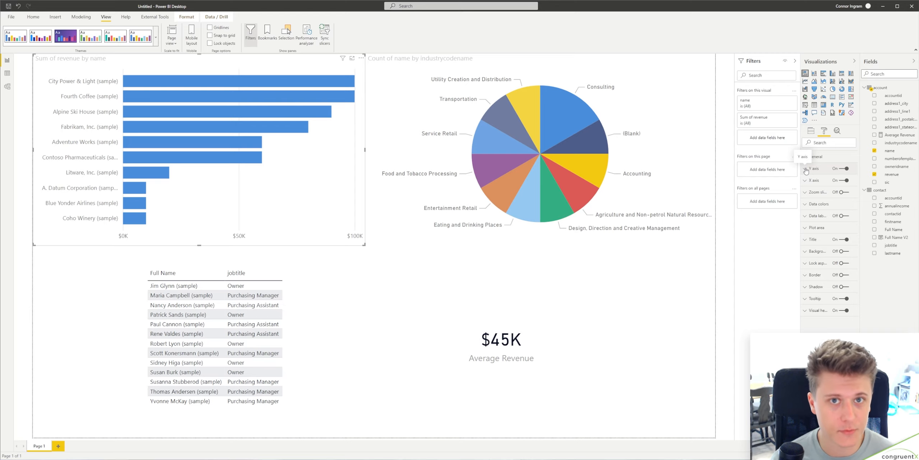
pyautogui.click(691, 279)
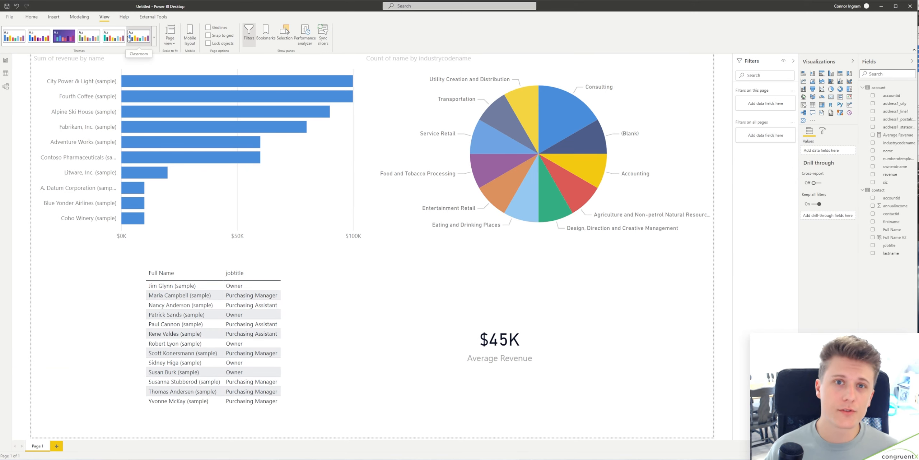
# - Start publishing the report to the Power BI service, saving the report file as 123
pyautogui.click(10, 18)
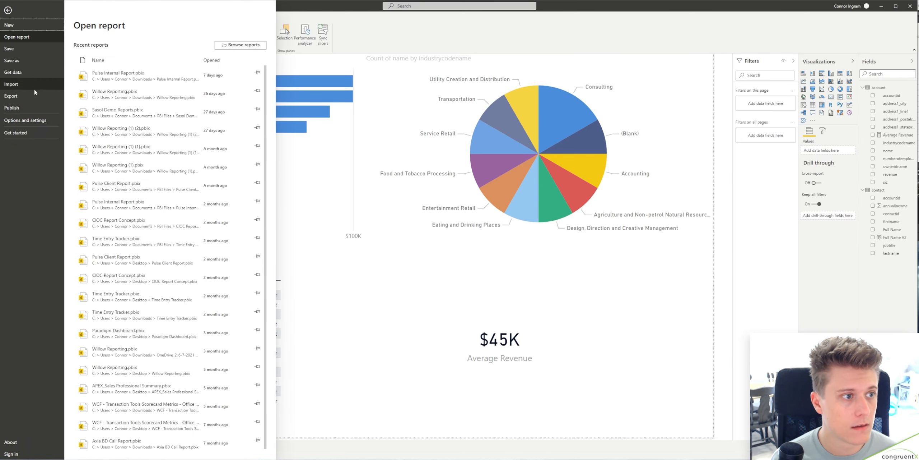
pyautogui.click(33, 109)
pyautogui.click(139, 55)
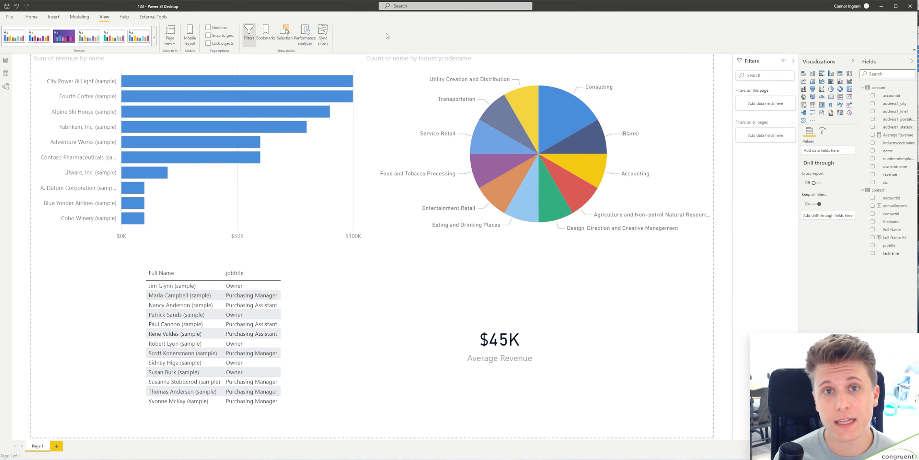